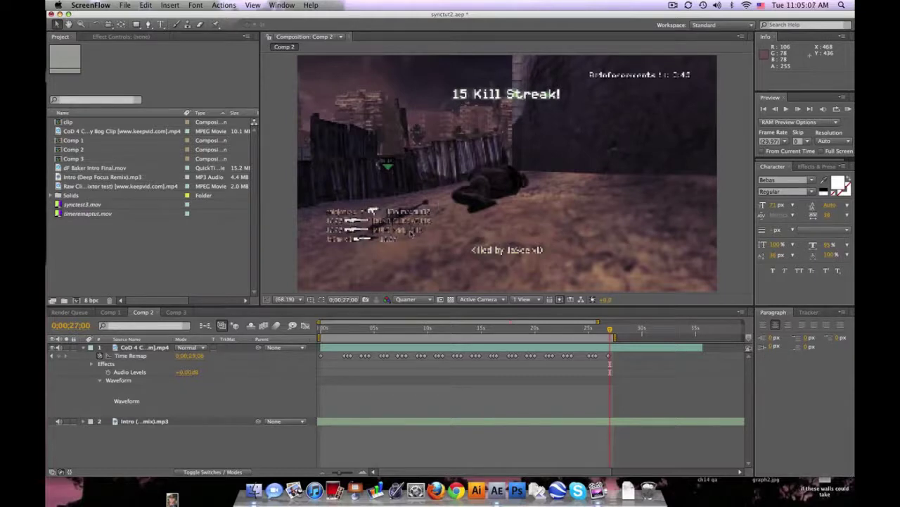
Create Comp 4 as an HDV 720 29.97 composition with a 23-second duration
{"action": "left_click", "coordinate": [186, 251]}
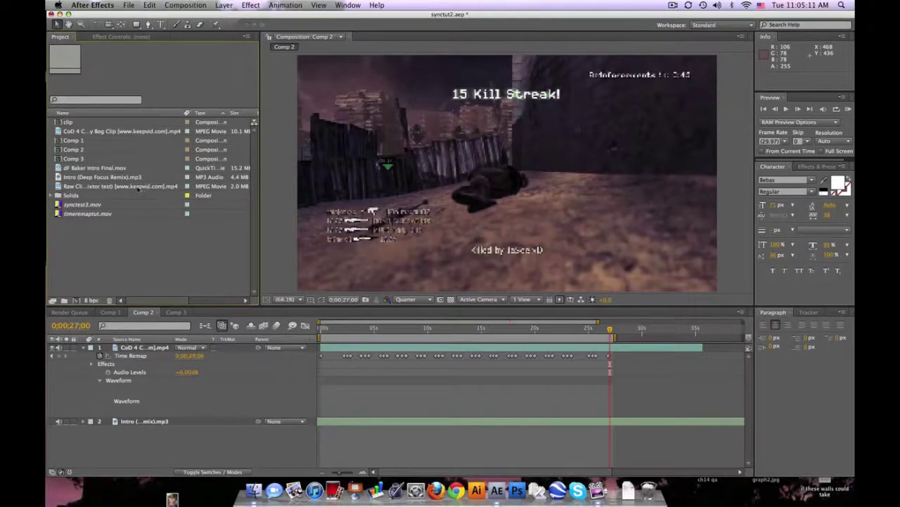
{"action": "left_click_drag", "start_coordinate": [138, 184], "coordinate": [122, 262]}
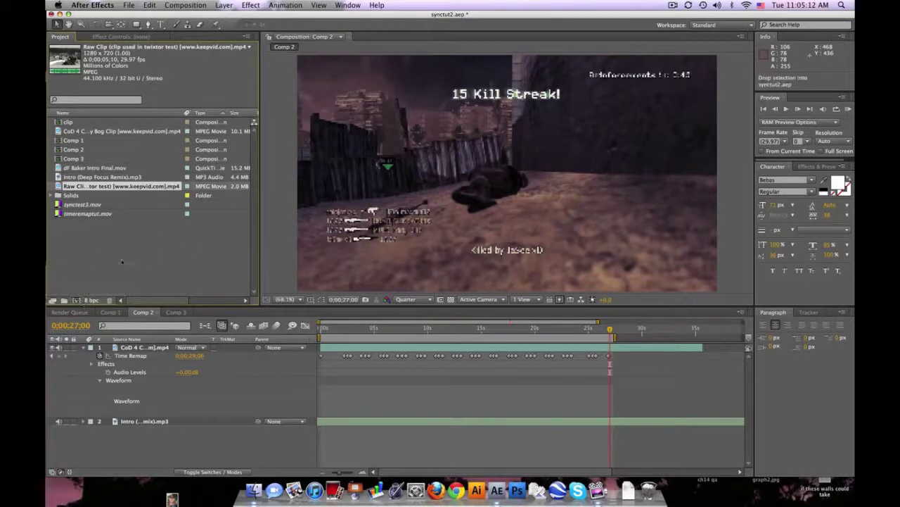
{"action": "left_click", "coordinate": [186, 5]}
{"action": "left_click", "coordinate": [192, 19]}
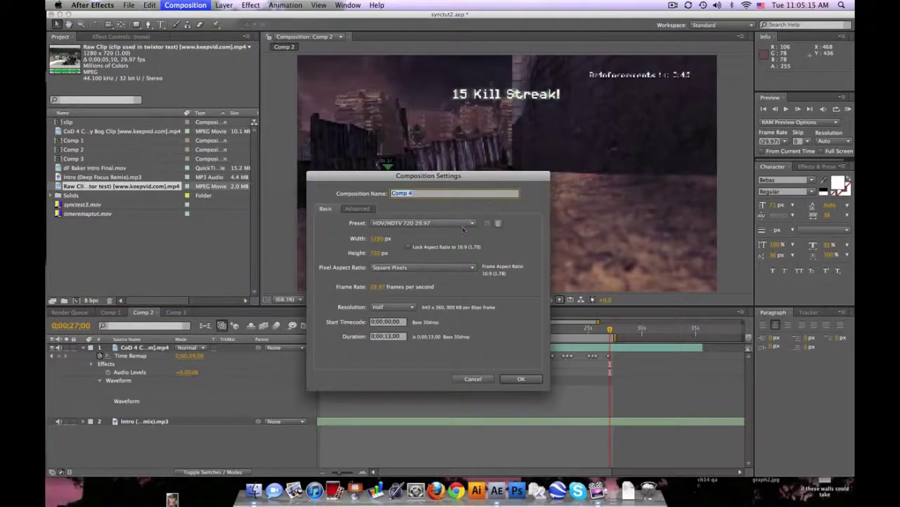
{"action": "left_click", "coordinate": [389, 337]}
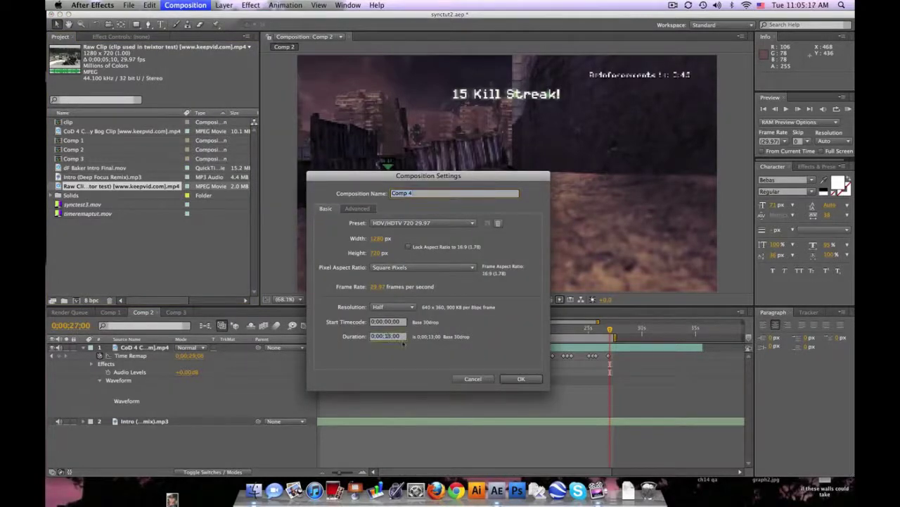
{"action": "type", "text": "3"}
{"action": "key", "text": "Return"}
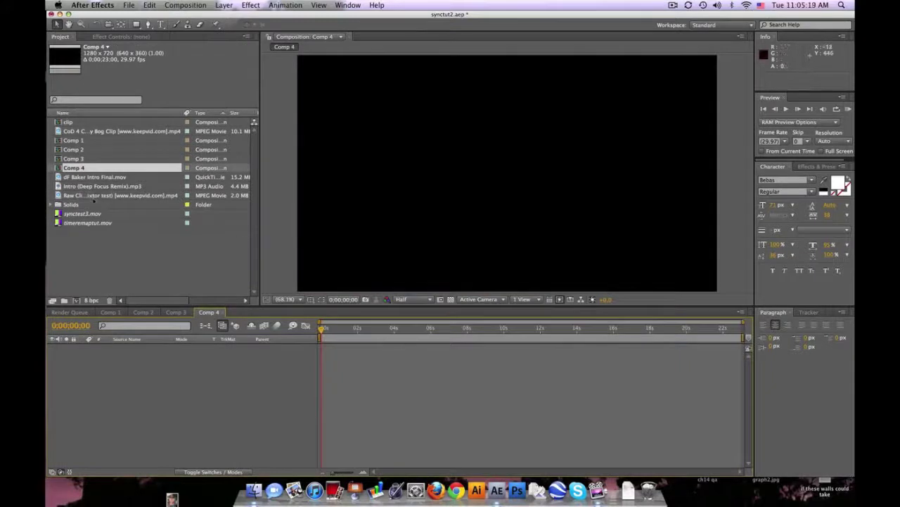
Add the Raw Clip footage to Comp 4 and scrub through its first few seconds
{"action": "left_click_drag", "start_coordinate": [97, 197], "coordinate": [309, 363]}
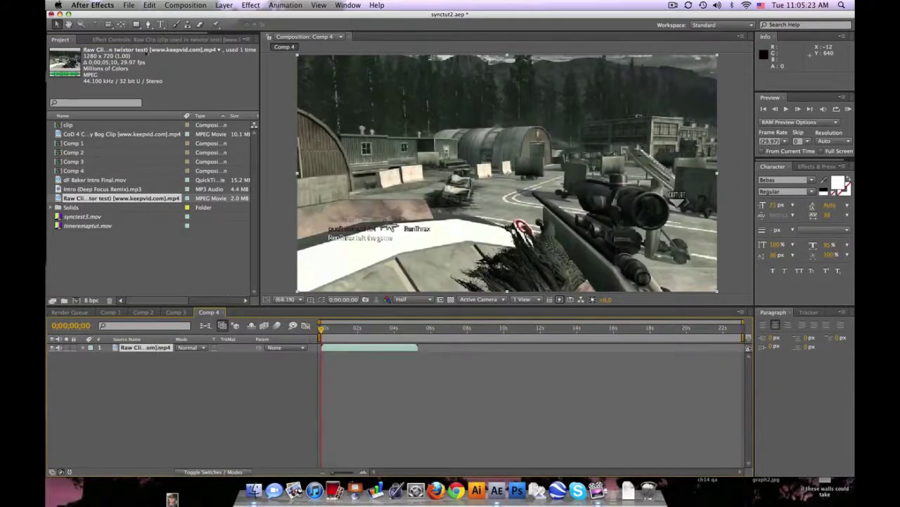
{"action": "left_click", "coordinate": [139, 40]}
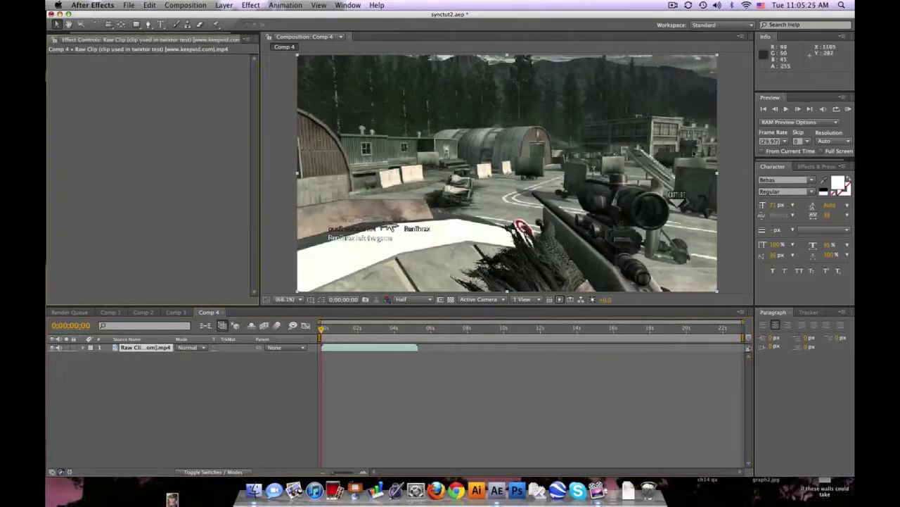
{"action": "left_click", "coordinate": [816, 166]}
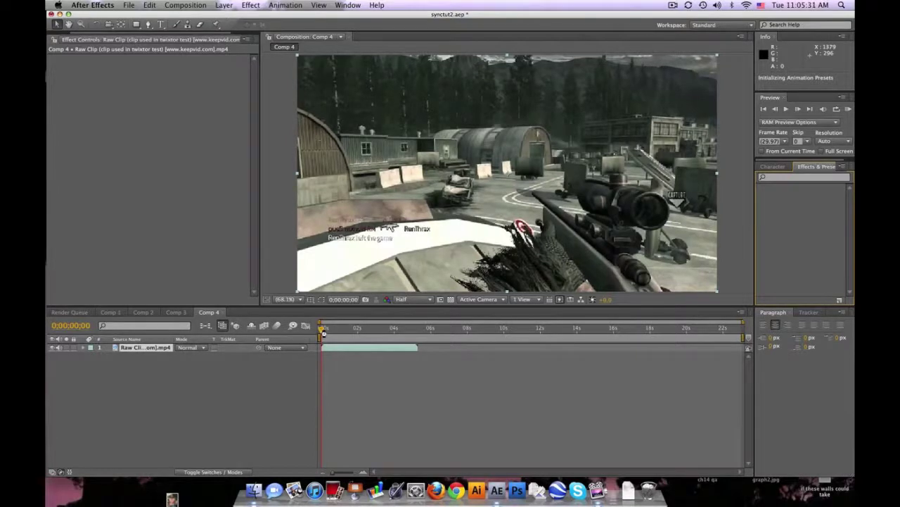
{"action": "left_click_drag", "start_coordinate": [324, 329], "coordinate": [359, 329]}
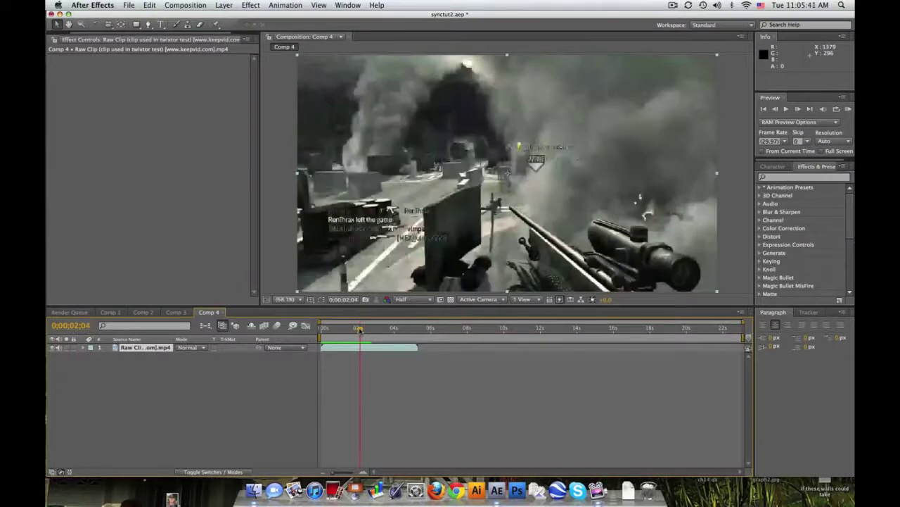
{"action": "mouse_move", "coordinate": [359, 328]}
{"action": "left_mouse_down"}
{"action": "mouse_move", "coordinate": [352, 328]}
{"action": "mouse_move", "coordinate": [362, 328]}
{"action": "left_mouse_up"}
Apply Twixtor Pro from Effects & Presets to the Raw Clip layer
{"action": "left_click", "coordinate": [818, 178]}
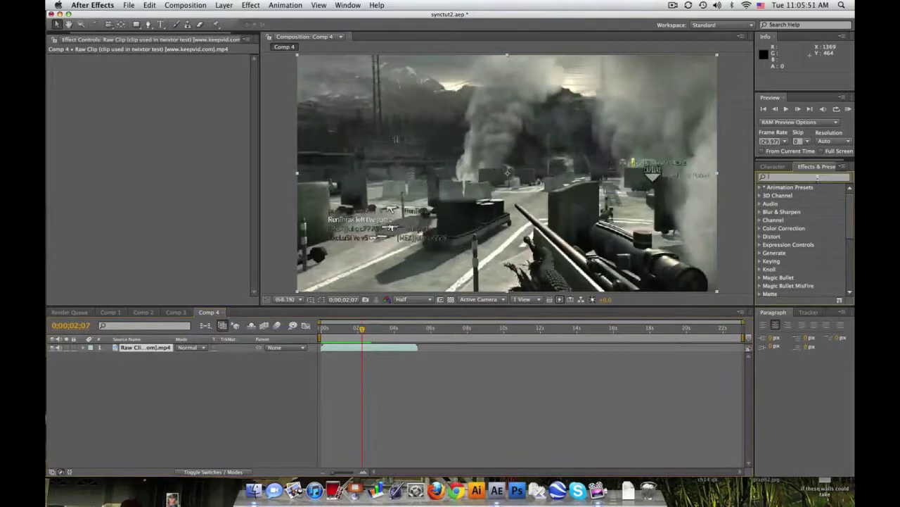
{"action": "type", "text": "twixt"}
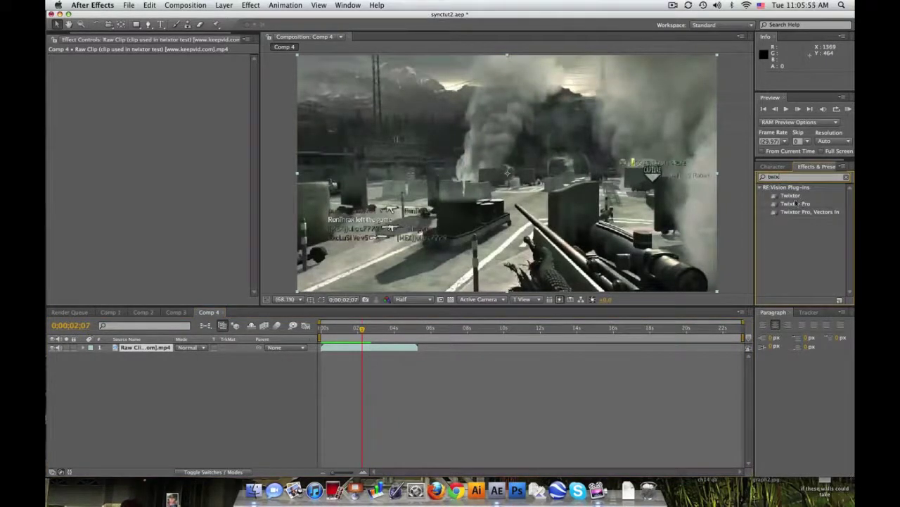
{"action": "left_click_drag", "start_coordinate": [796, 203], "coordinate": [136, 347]}
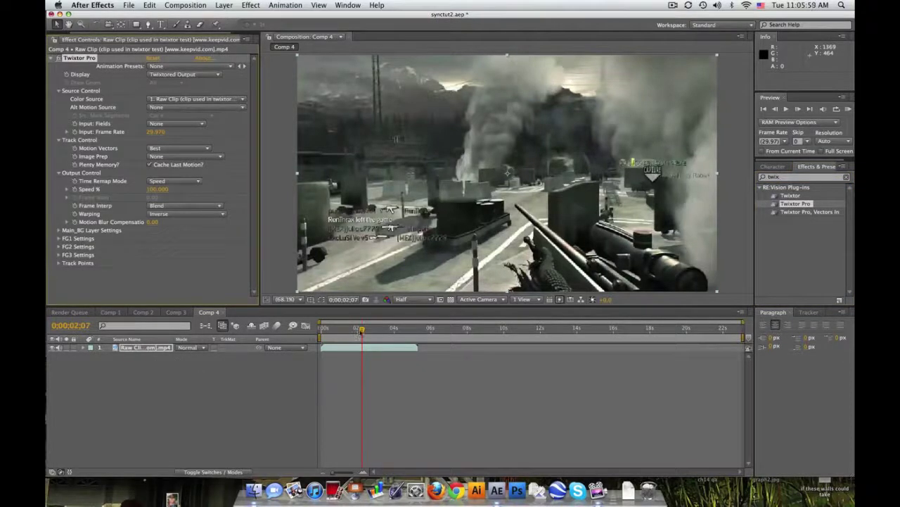
{"action": "left_click_drag", "start_coordinate": [361, 329], "coordinate": [358, 330]}
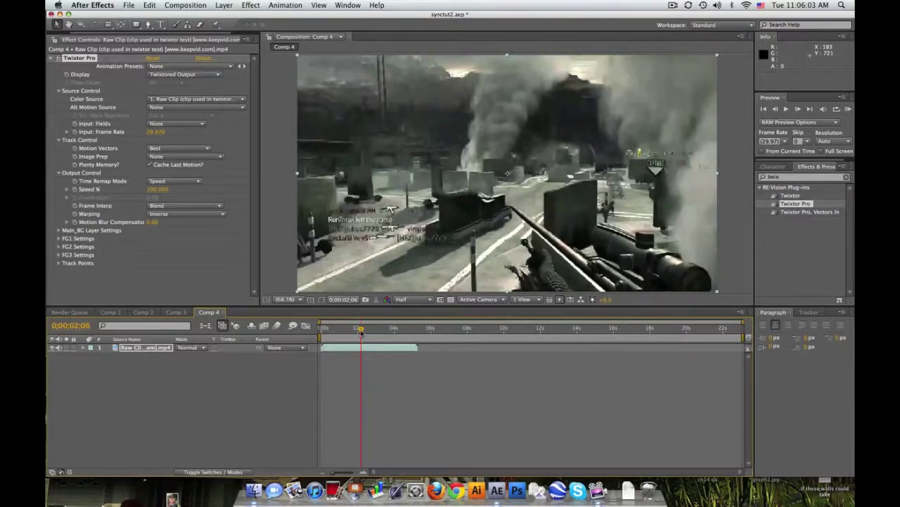
{"action": "left_click_drag", "start_coordinate": [360, 330], "coordinate": [360, 329]}
Keyframe Twixtor Speed % from 100 at 0;00;02;06 down to 10 at 0;00;02;08
{"action": "left_click", "coordinate": [74, 189]}
{"action": "left_click", "coordinate": [144, 348]}
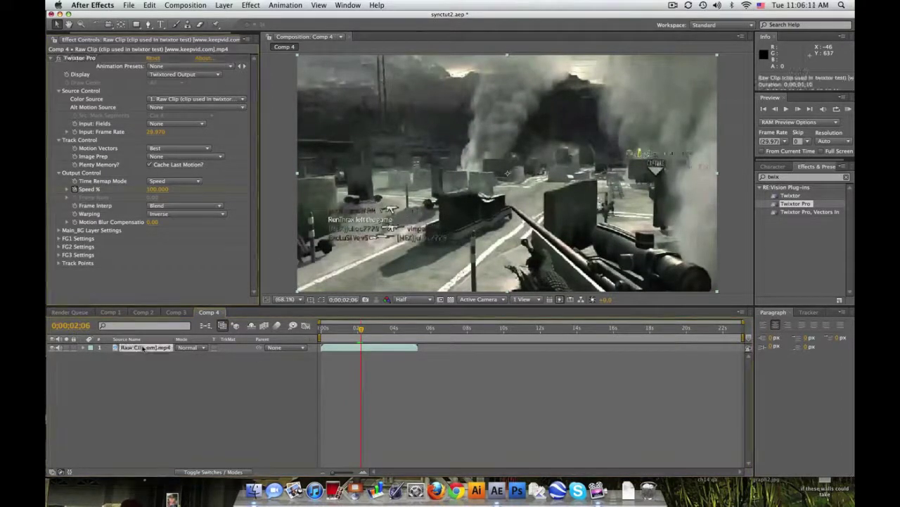
{"action": "key", "text": "u"}
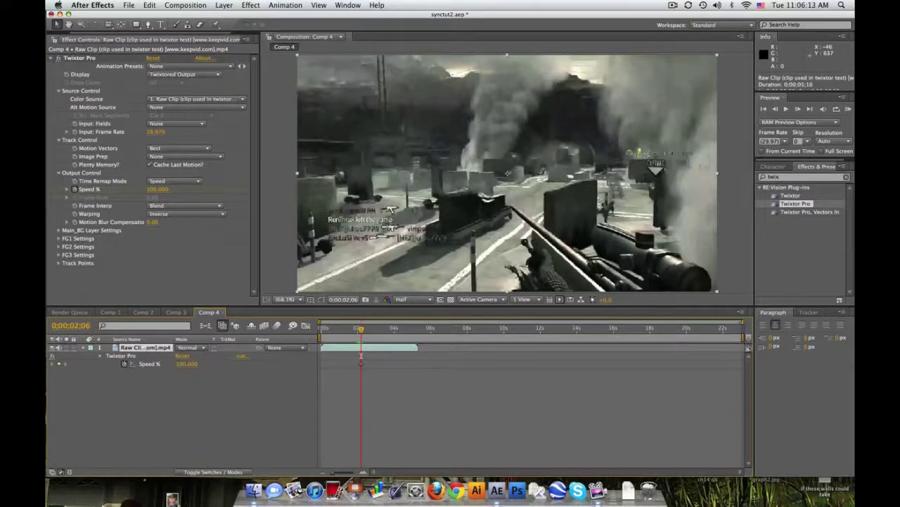
{"action": "left_click_drag", "start_coordinate": [742, 323], "coordinate": [420, 323]}
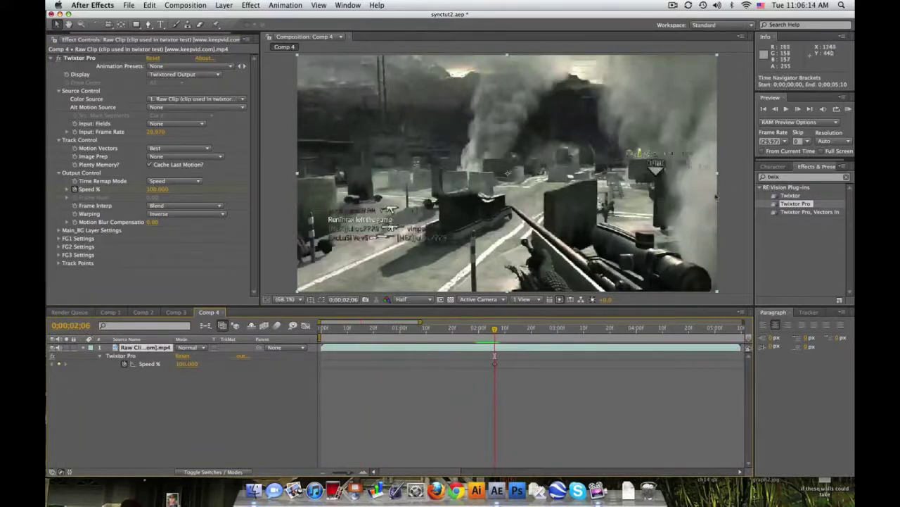
{"action": "left_click", "coordinate": [806, 107]}
{"action": "left_click", "coordinate": [806, 108]}
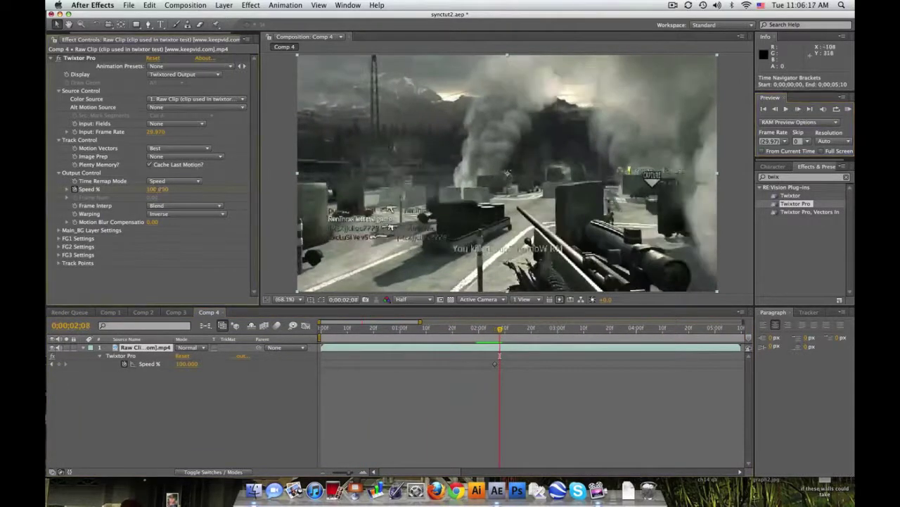
{"action": "left_click", "coordinate": [158, 190]}
{"action": "type", "text": "10"}
{"action": "key", "text": "Return"}
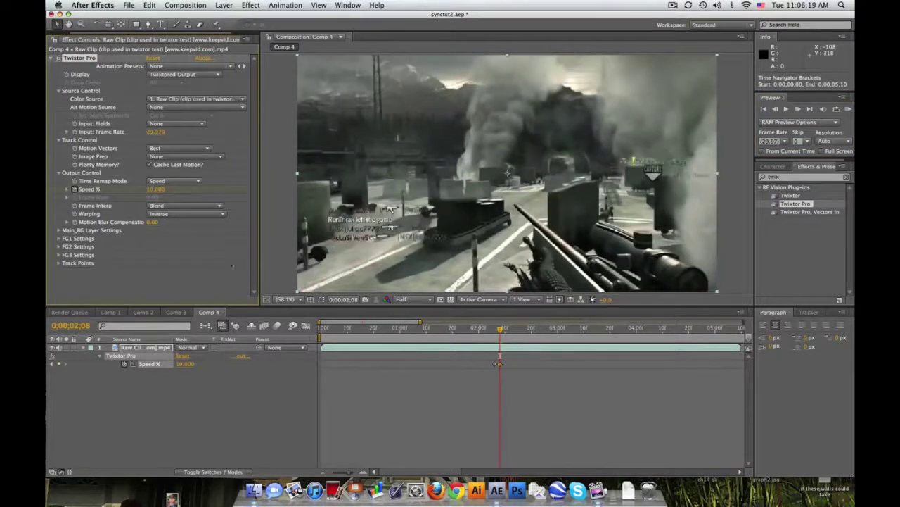
{"action": "left_click_drag", "start_coordinate": [420, 323], "coordinate": [481, 323]}
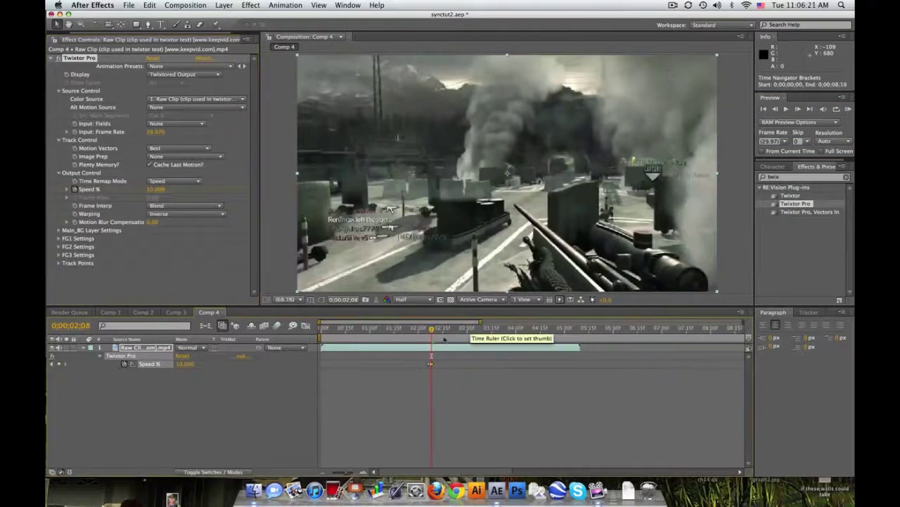
{"action": "left_click", "coordinate": [848, 109]}
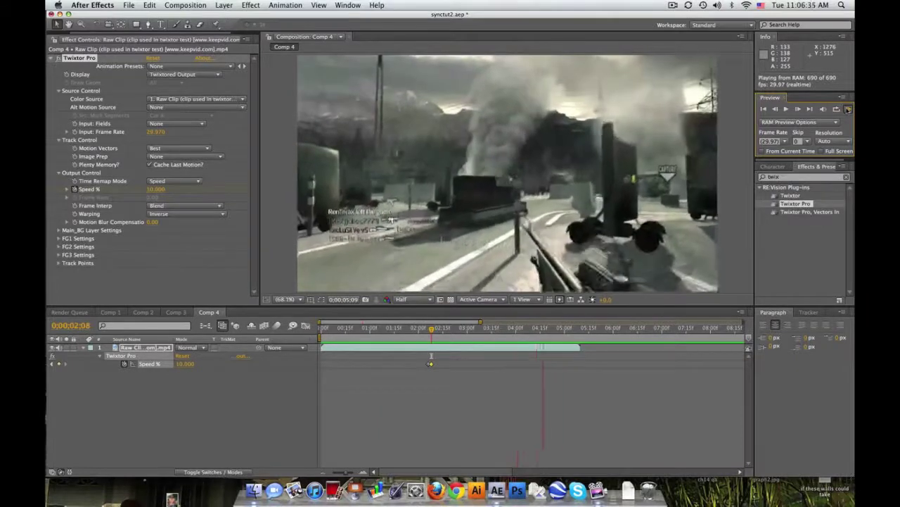
{"action": "left_click", "coordinate": [506, 172]}
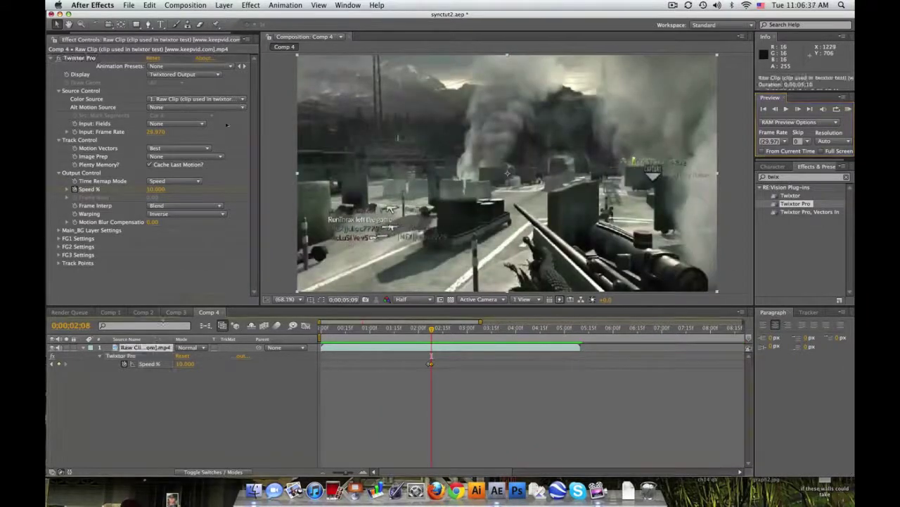
{"action": "left_click", "coordinate": [224, 5]}
{"action": "mouse_move", "coordinate": [247, 114]}
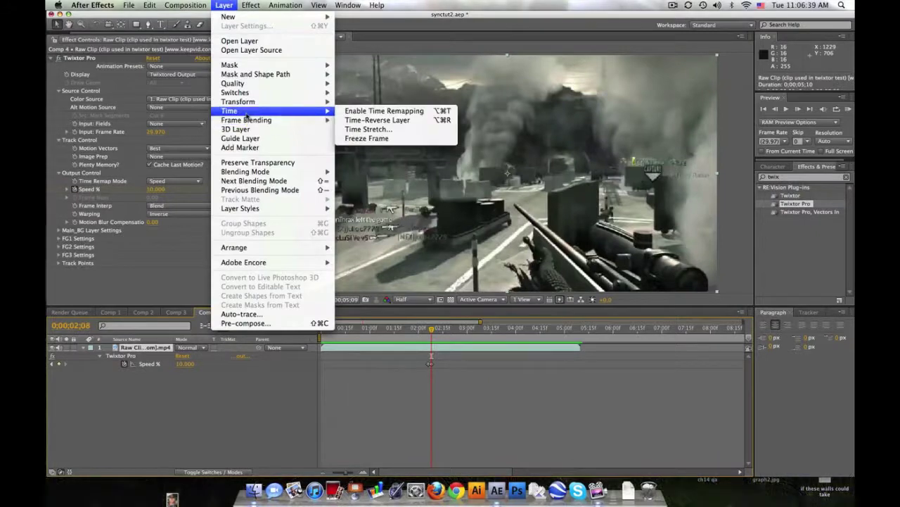
{"action": "left_click", "coordinate": [345, 112]}
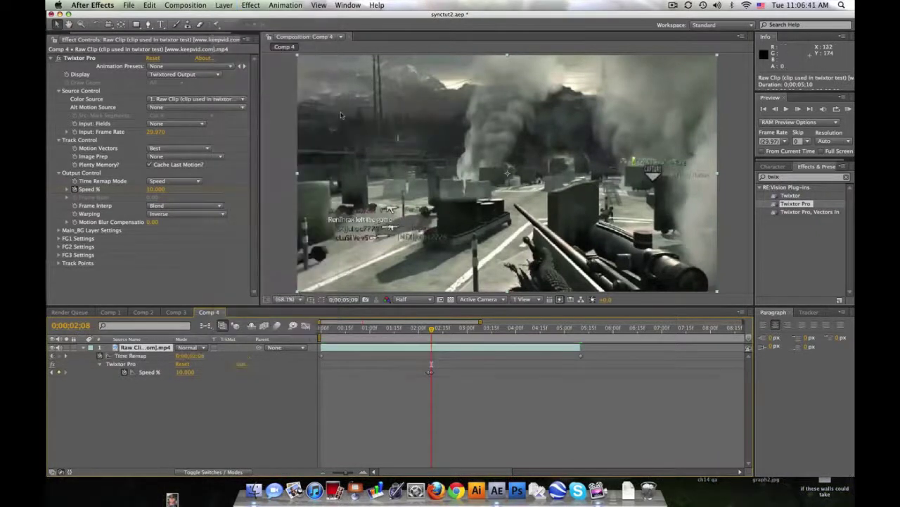
{"action": "left_click_drag", "start_coordinate": [580, 356], "coordinate": [693, 355]}
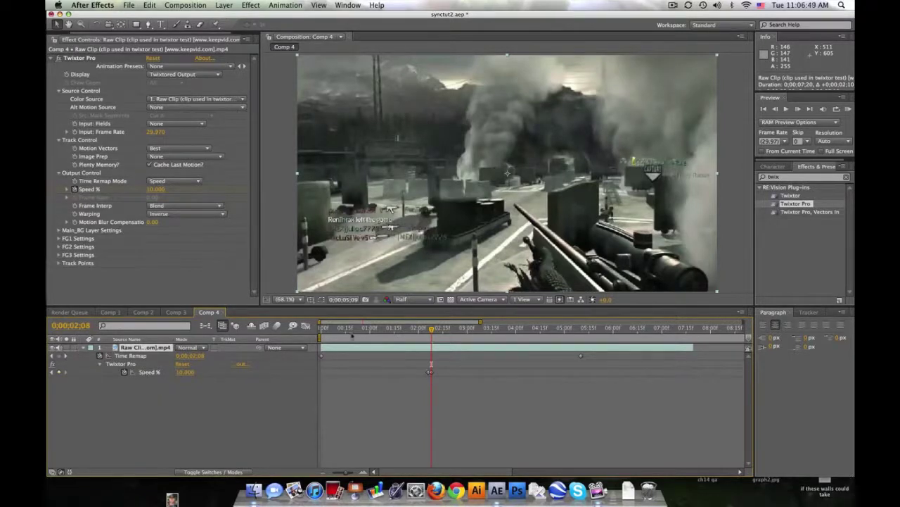
{"action": "left_click", "coordinate": [126, 356]}
{"action": "key", "text": "Delete"}
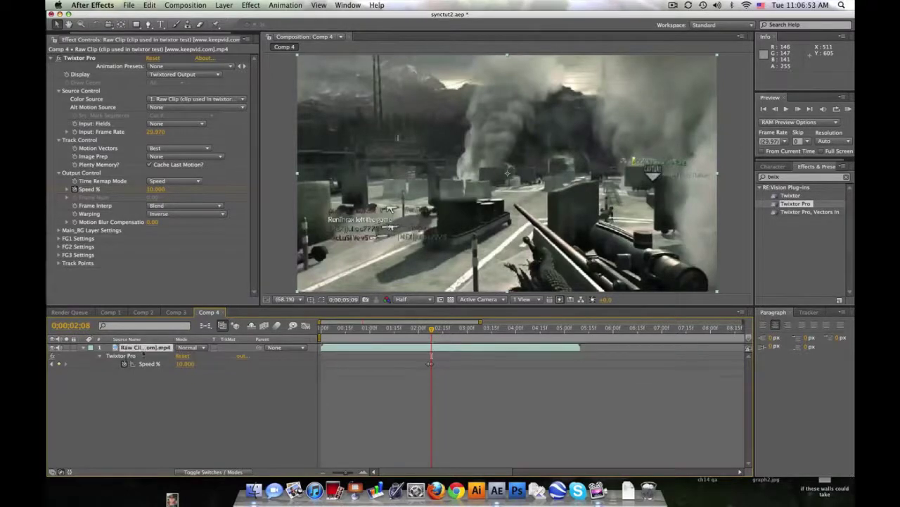
{"action": "left_click", "coordinate": [147, 354]}
Pre-compose the Raw Clip layer into a new composition named Clip
{"action": "left_click", "coordinate": [192, 4]}
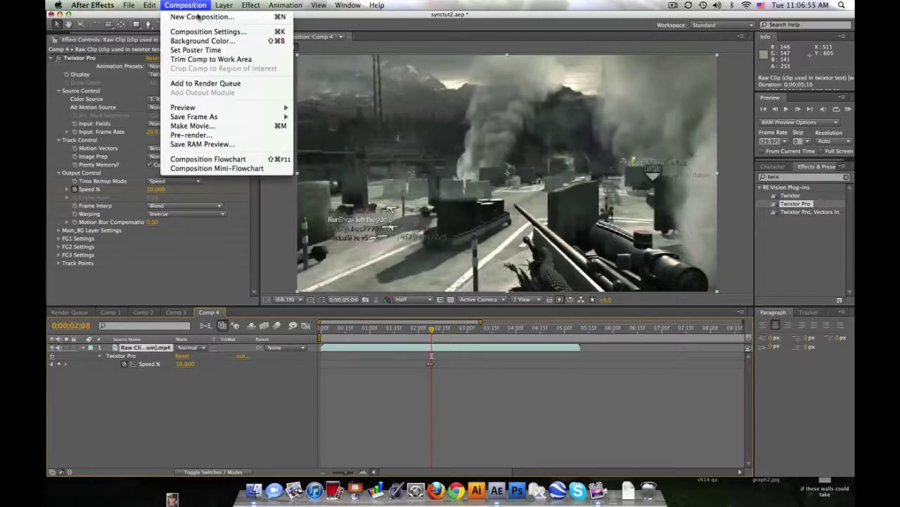
{"action": "mouse_move", "coordinate": [224, 5]}
{"action": "left_click", "coordinate": [237, 322]}
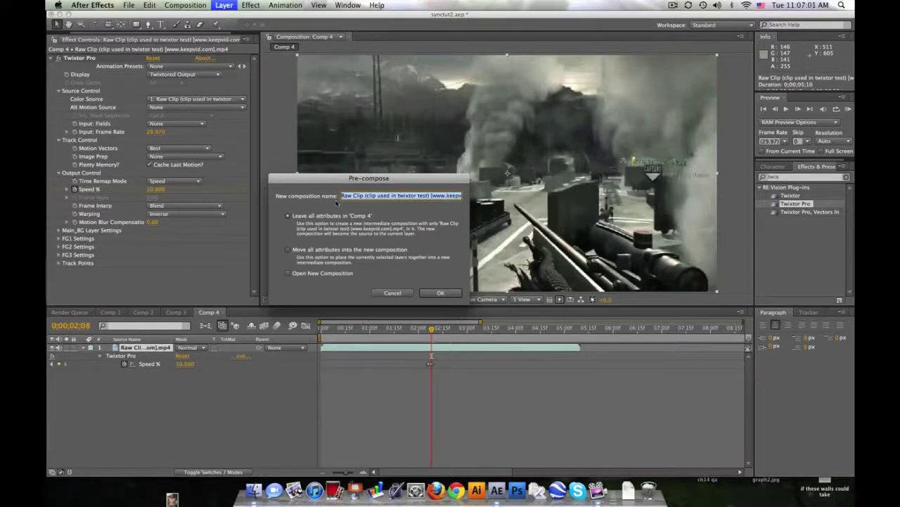
{"action": "type", "text": "Clip"}
{"action": "key", "text": "Return"}
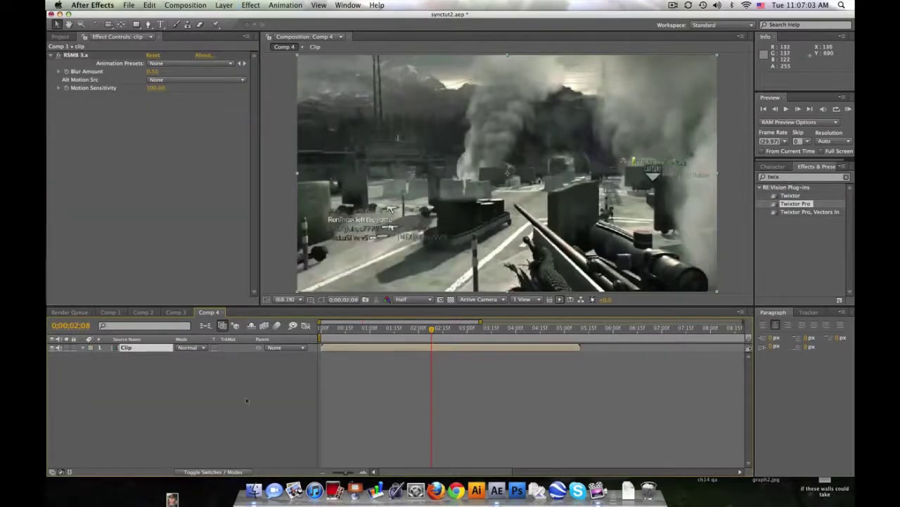
Open the Clip precomp, set its duration to 20 seconds, and show the full span
{"action": "double_click", "coordinate": [147, 347]}
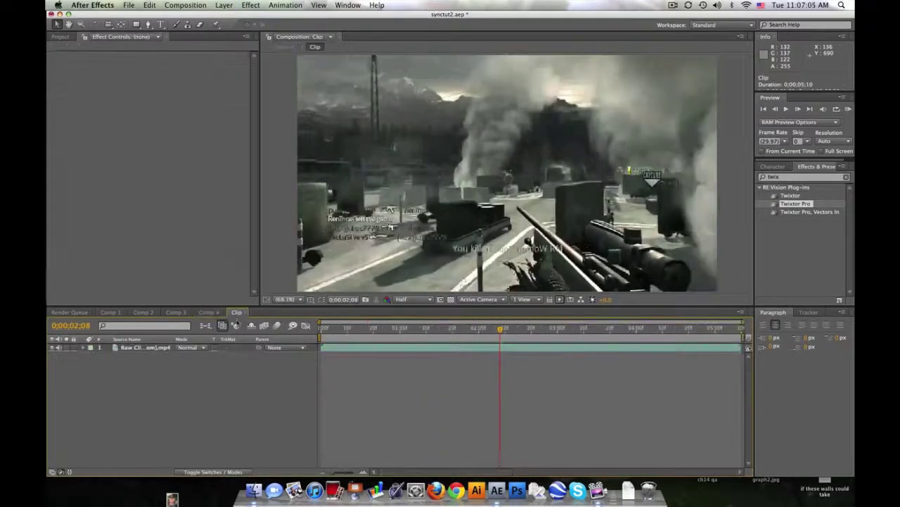
{"action": "left_click", "coordinate": [188, 5]}
{"action": "left_click", "coordinate": [196, 33]}
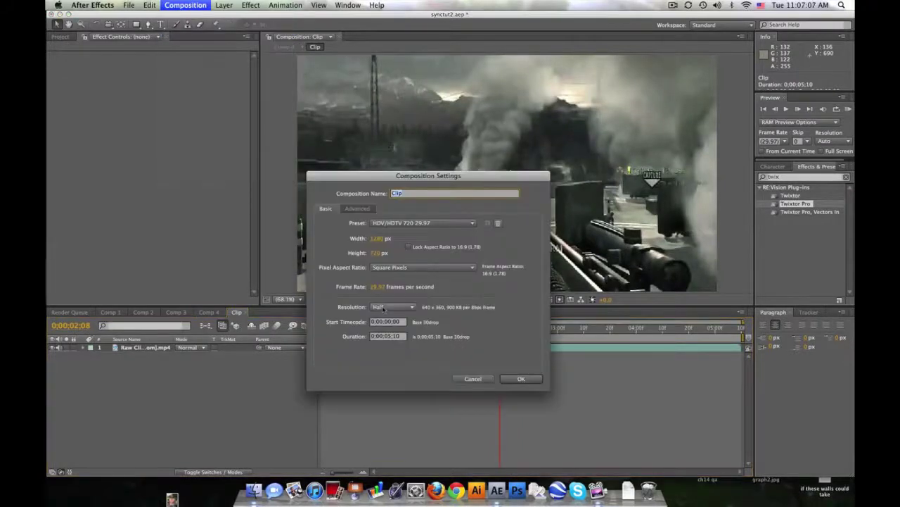
{"action": "left_click", "coordinate": [393, 337]}
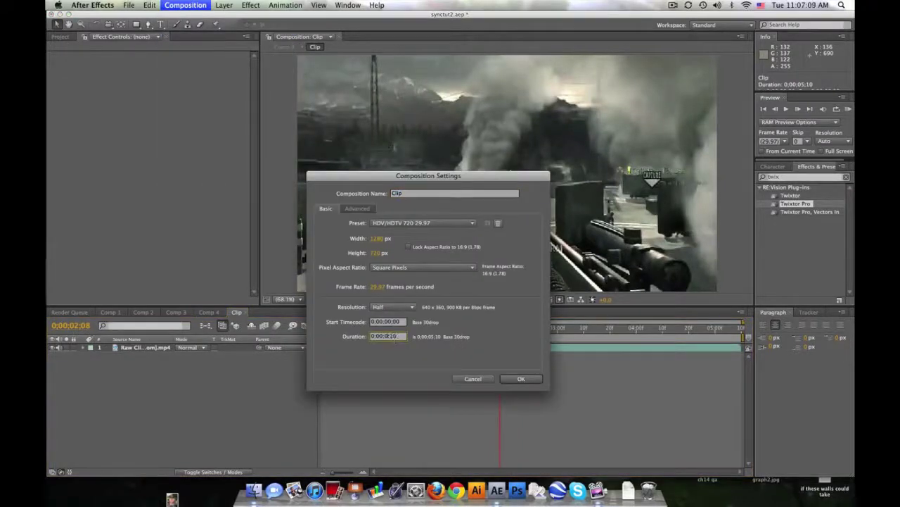
{"action": "key", "text": "BackSpace"}
{"action": "key", "text": "Return"}
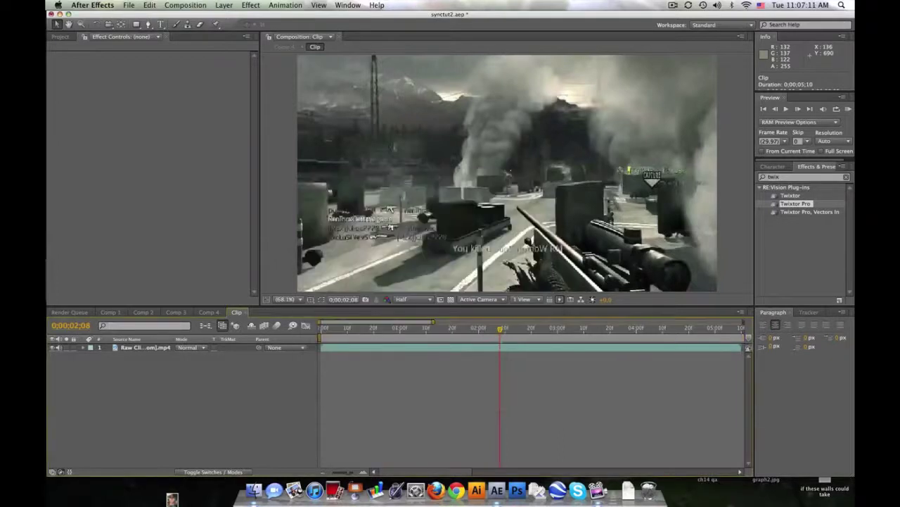
{"action": "left_click_drag", "start_coordinate": [432, 321], "coordinate": [740, 322]}
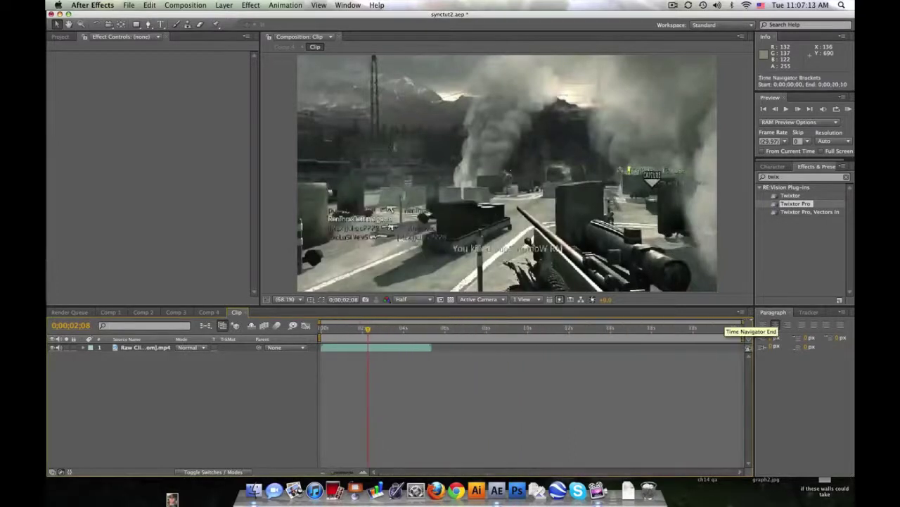
In Comp 4, extend the Clip layer's out point to about 17.5 seconds
{"action": "left_click", "coordinate": [209, 312]}
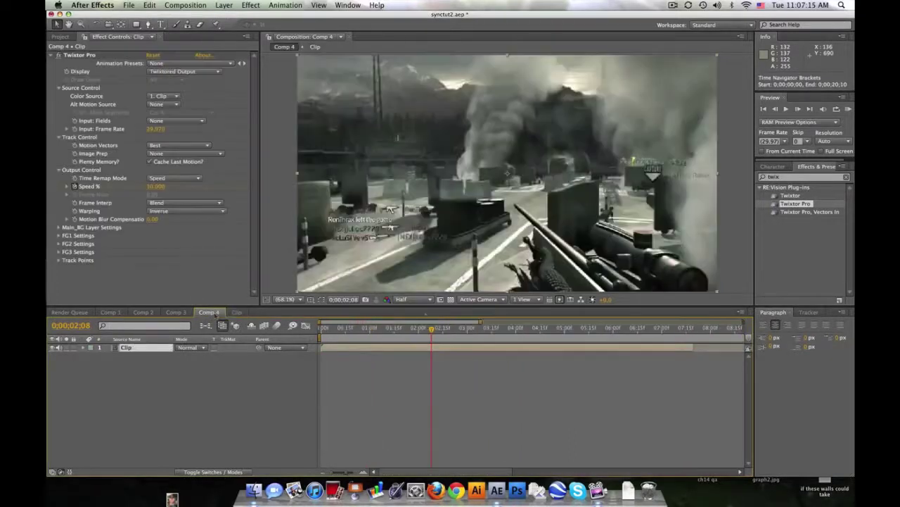
{"action": "left_click_drag", "start_coordinate": [489, 328], "coordinate": [744, 328]}
{"action": "left_click_drag", "start_coordinate": [459, 347], "coordinate": [644, 347]}
RAM-preview the slowed Clip footage from around the 6-second mark
{"action": "left_click", "coordinate": [394, 329]}
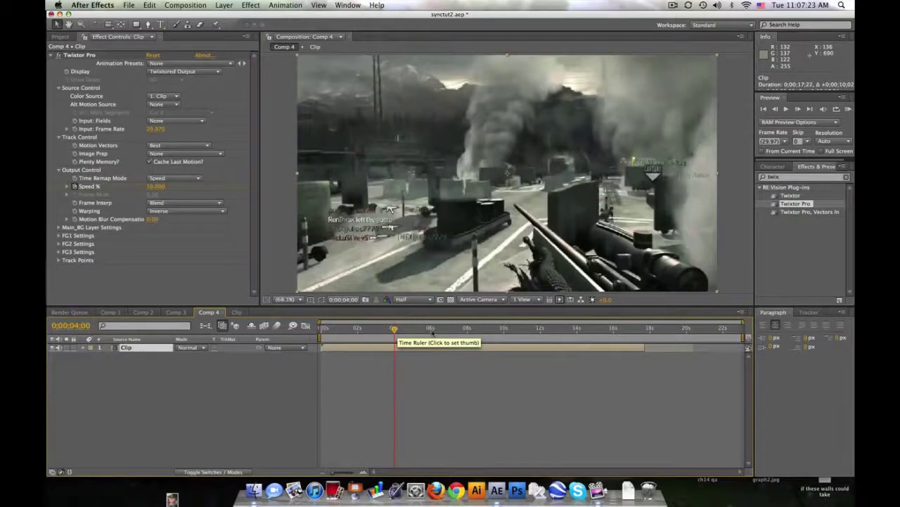
{"action": "left_click", "coordinate": [432, 329]}
{"action": "left_click", "coordinate": [848, 110]}
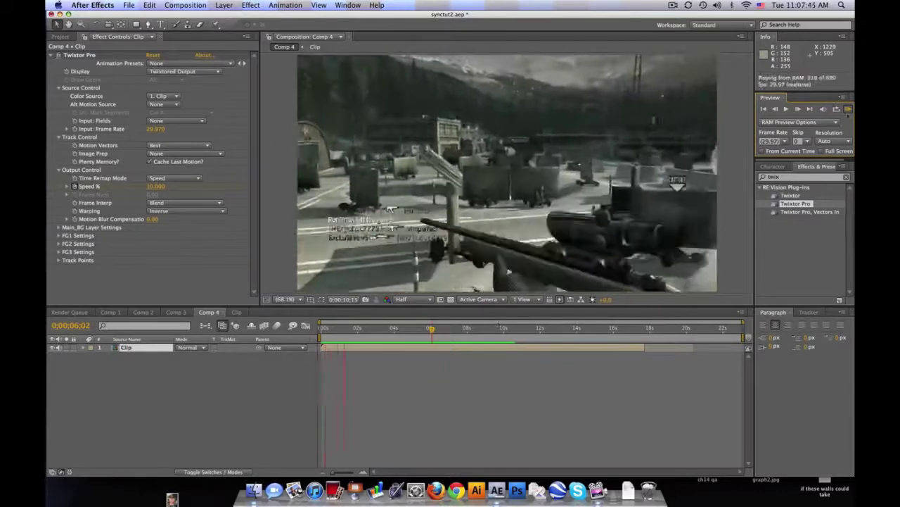
{"action": "left_click", "coordinate": [110, 224]}
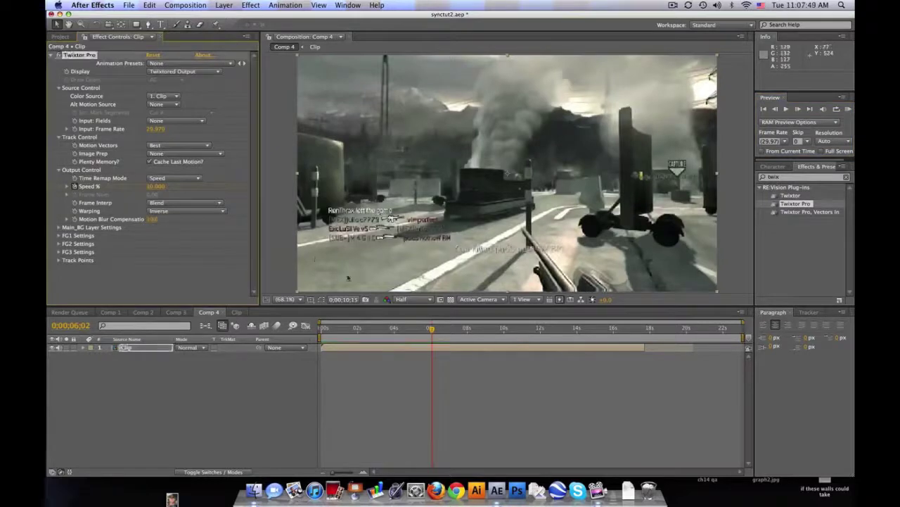
{"action": "left_click_drag", "start_coordinate": [433, 328], "coordinate": [463, 330]}
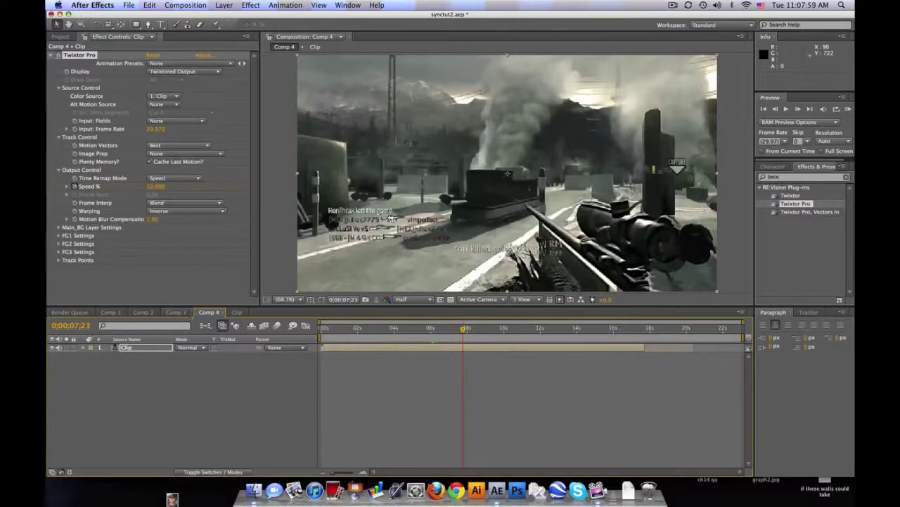
Show the Clip layer's audio waveform, RAM-preview Comp 4 with sound, then collapse Audio
{"action": "left_click", "coordinate": [83, 347]}
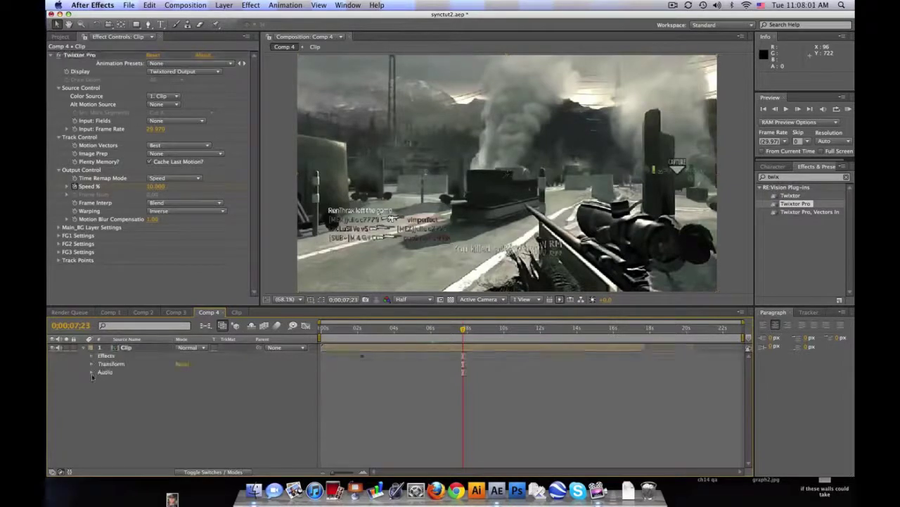
{"action": "left_click", "coordinate": [92, 372]}
{"action": "left_click", "coordinate": [99, 389]}
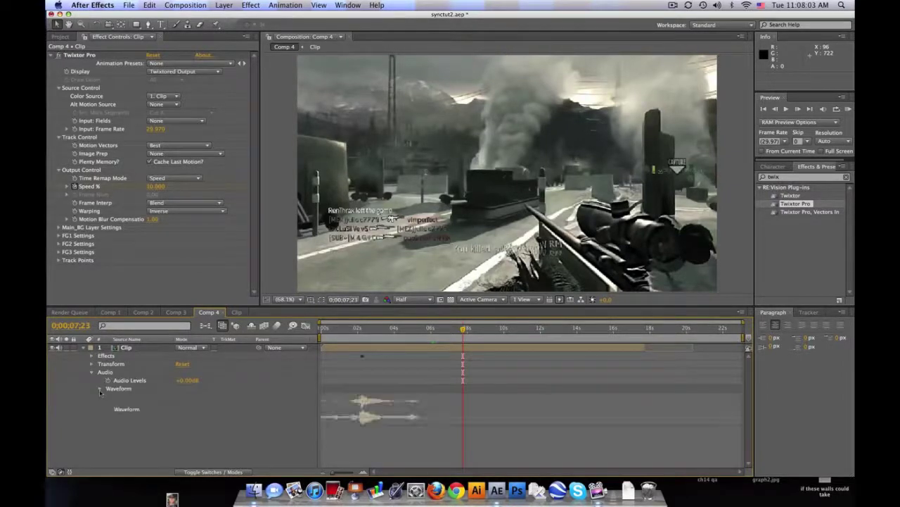
{"action": "left_click", "coordinate": [849, 110]}
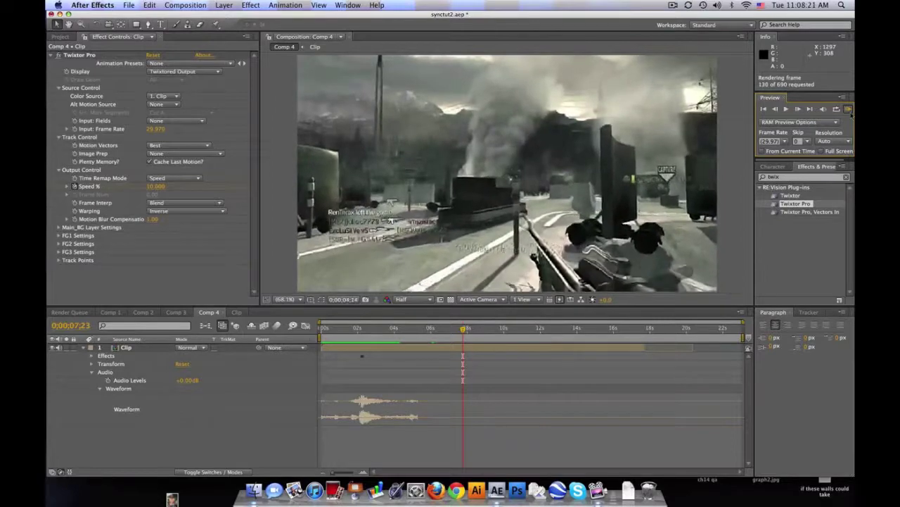
{"action": "left_click", "coordinate": [849, 110]}
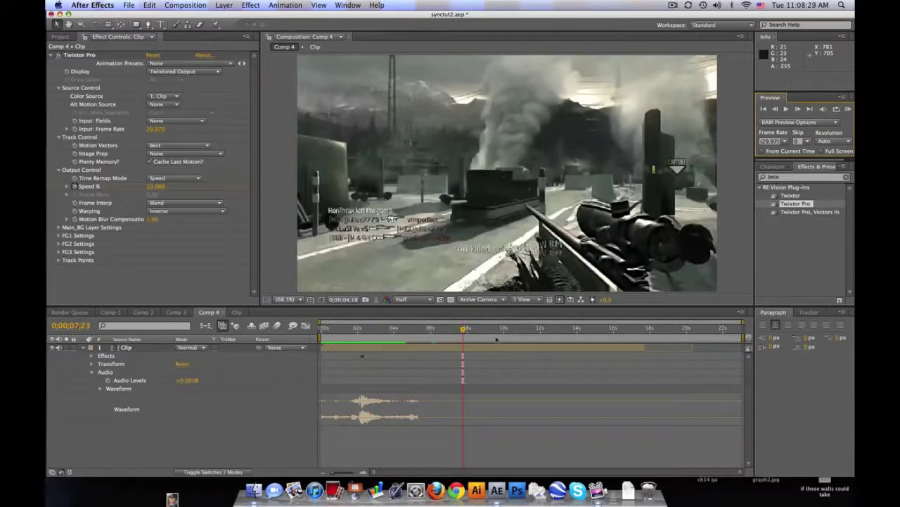
{"action": "left_click", "coordinate": [91, 371]}
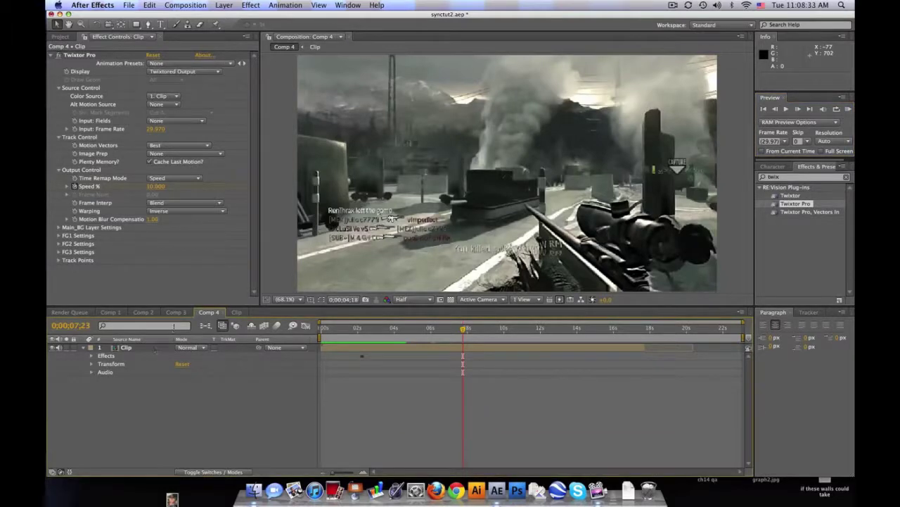
In Comp 2, duplicate the CoD 4 layer and remove Time Remap from the top copy
{"action": "left_click", "coordinate": [175, 312]}
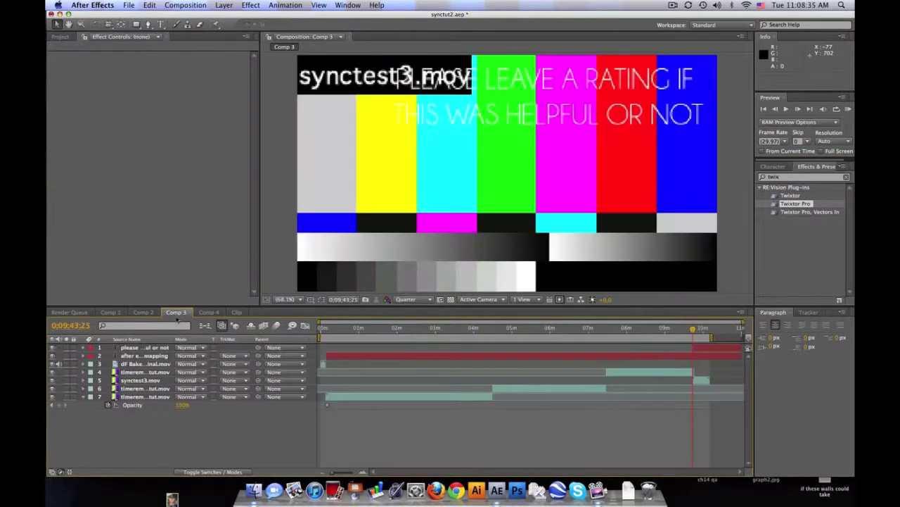
{"action": "left_click", "coordinate": [144, 312]}
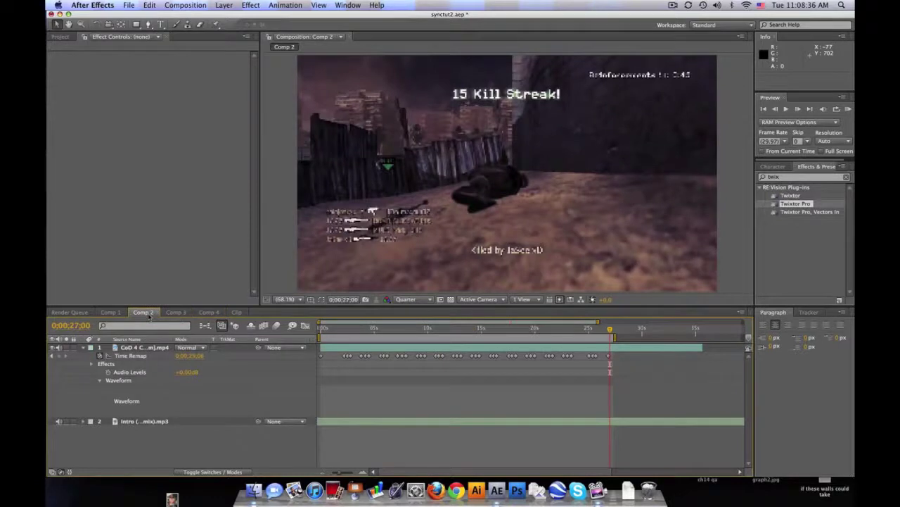
{"action": "left_click", "coordinate": [84, 348]}
{"action": "left_click", "coordinate": [147, 348]}
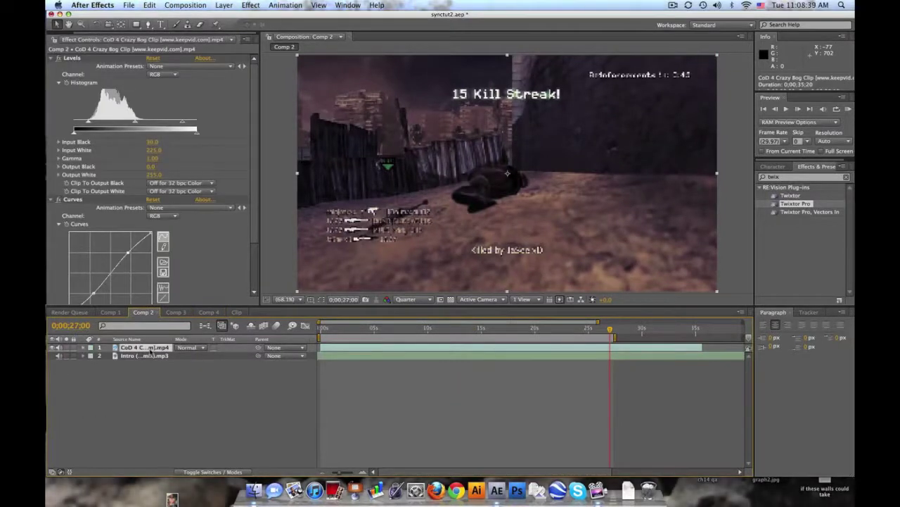
{"action": "key", "text": "super+d"}
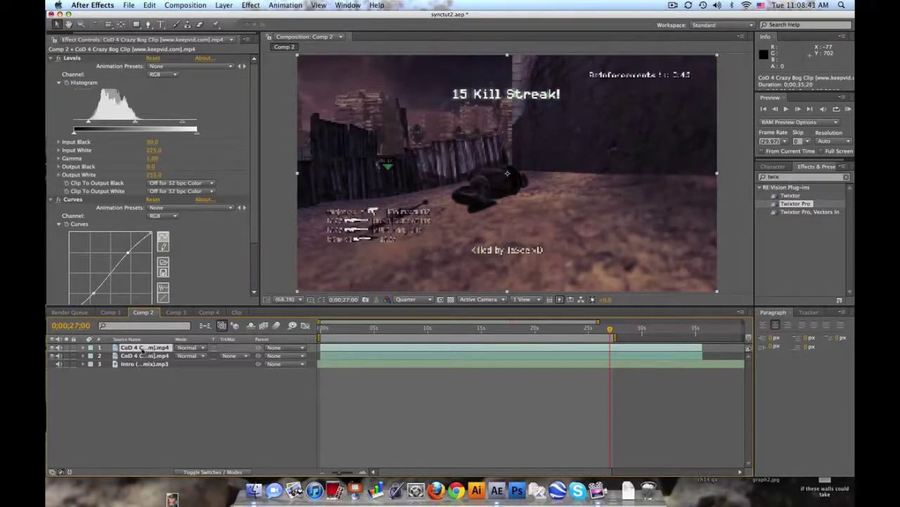
{"action": "key", "text": "u"}
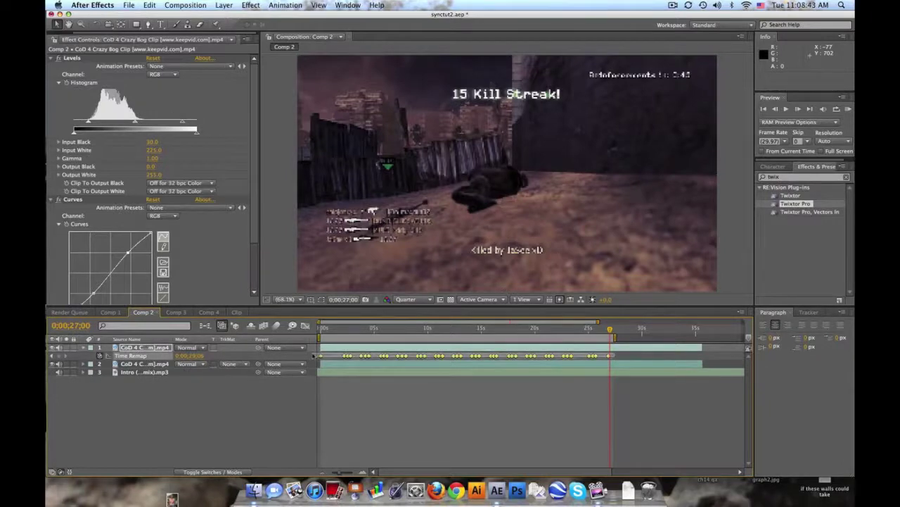
{"action": "left_click", "coordinate": [100, 356]}
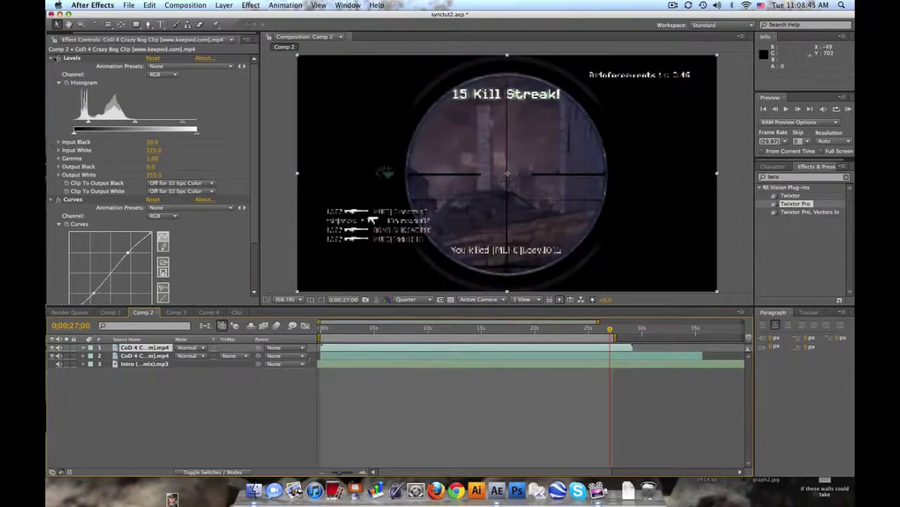
Delete the RSMB 3.x effect from both CoD 4 gameplay layers
{"action": "left_click", "coordinate": [52, 58]}
{"action": "left_click", "coordinate": [51, 66]}
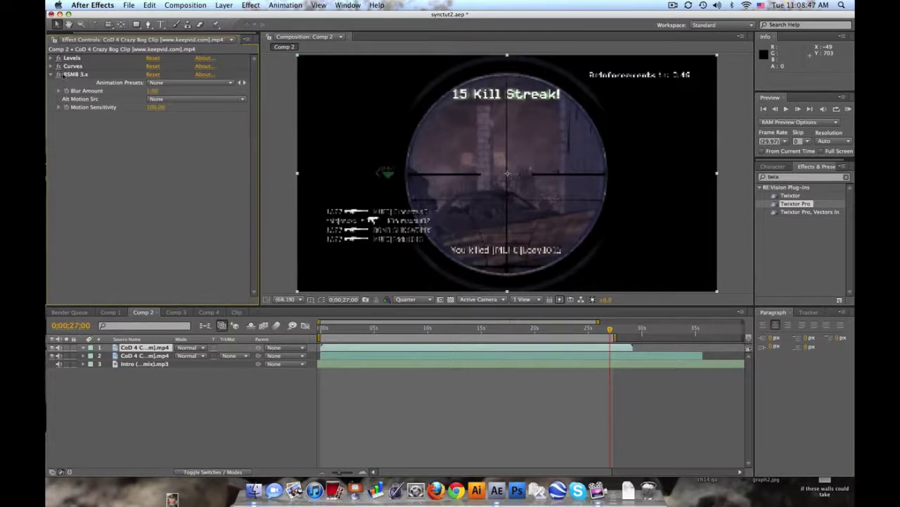
{"action": "left_click", "coordinate": [70, 74]}
{"action": "key", "text": "Delete"}
{"action": "left_click", "coordinate": [153, 356]}
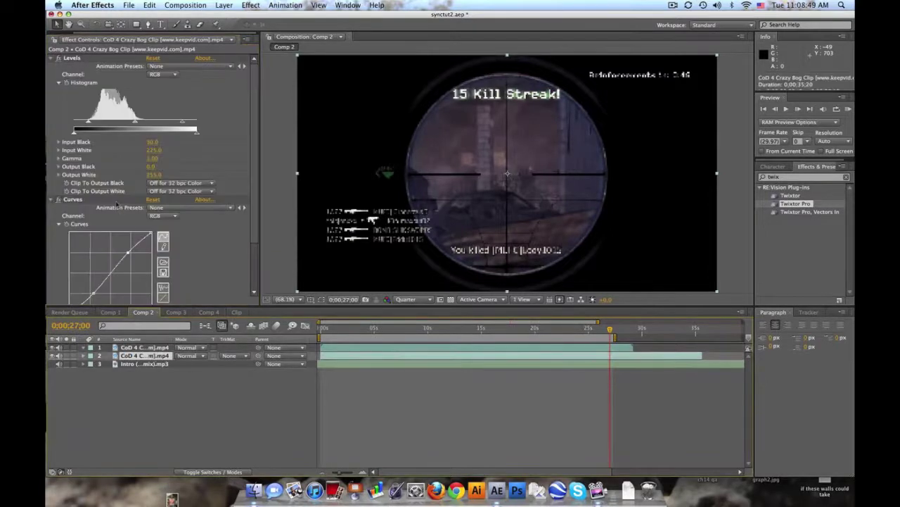
{"action": "left_click", "coordinate": [51, 58]}
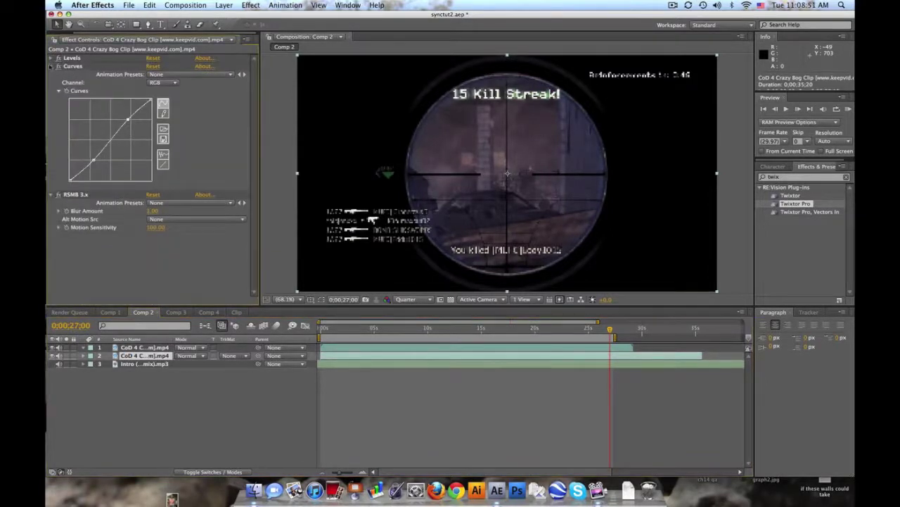
{"action": "left_click", "coordinate": [51, 66]}
{"action": "left_click", "coordinate": [78, 74]}
{"action": "key", "text": "Delete"}
{"action": "left_click", "coordinate": [160, 348]}
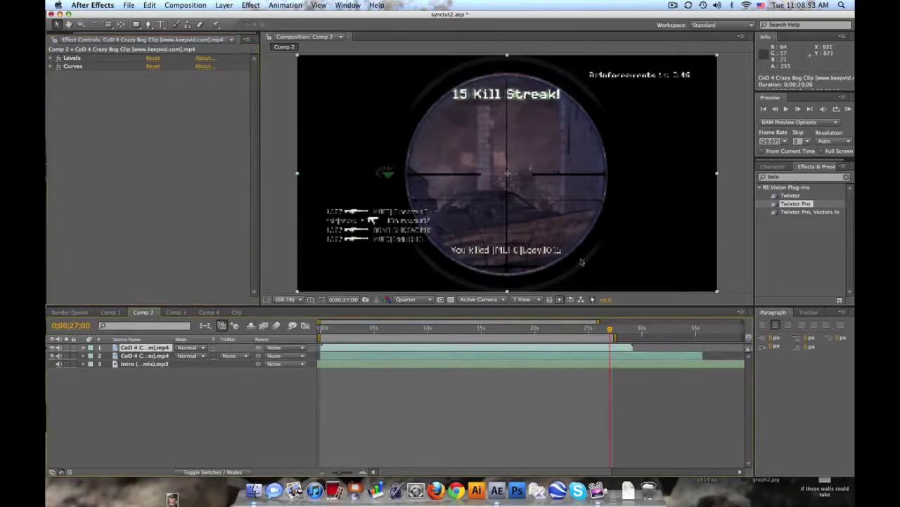
Apply Twixtor Pro to the top CoD 4 layer with Time Remap Mode set to Frame Number
{"action": "left_click_drag", "start_coordinate": [144, 347], "coordinate": [154, 352]}
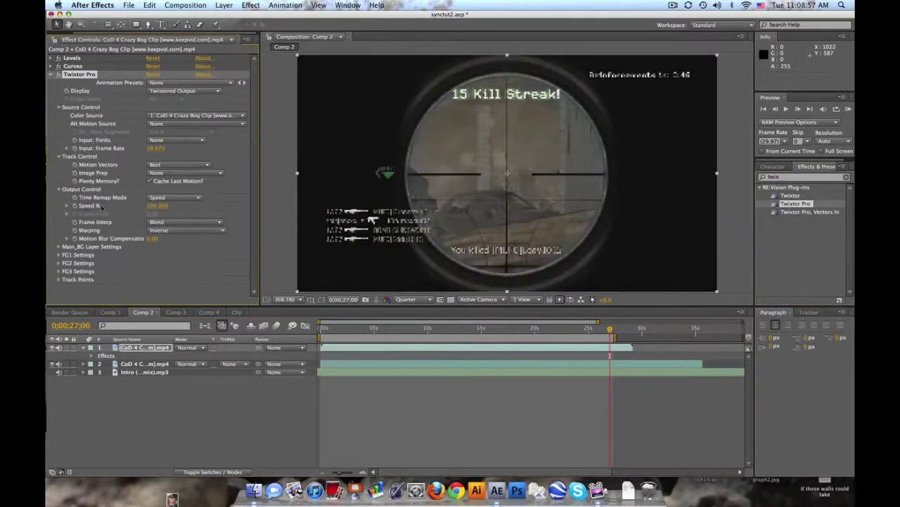
{"action": "left_click", "coordinate": [169, 199]}
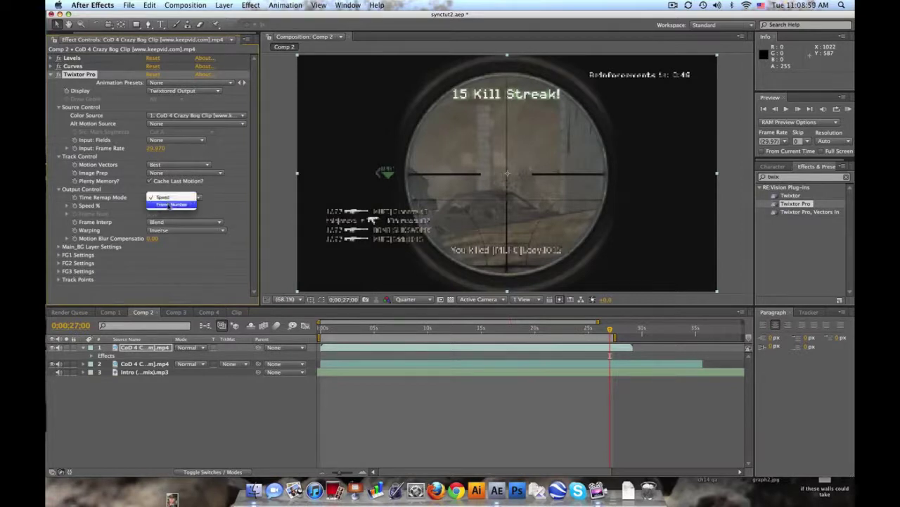
{"action": "left_click", "coordinate": [180, 205]}
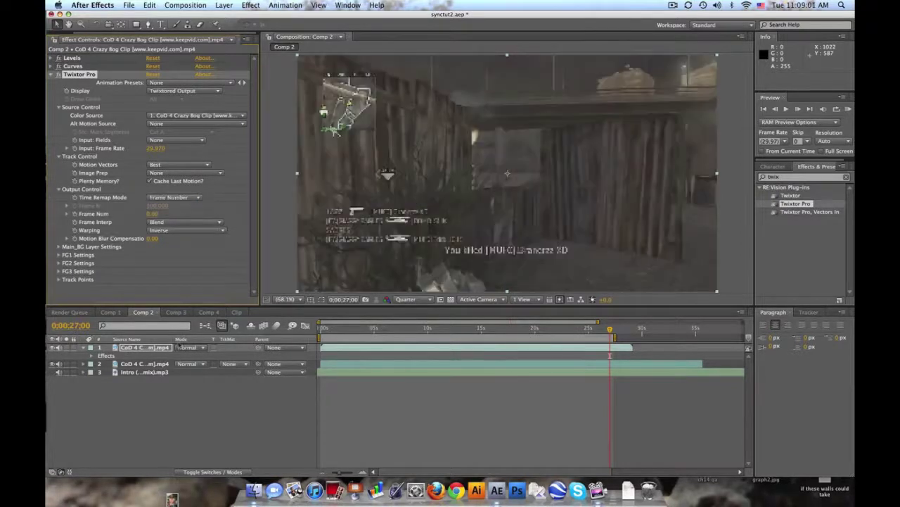
Display time as frames and copy all 44 Time Remap keyframes from layer 2
{"action": "left_click", "coordinate": [161, 365]}
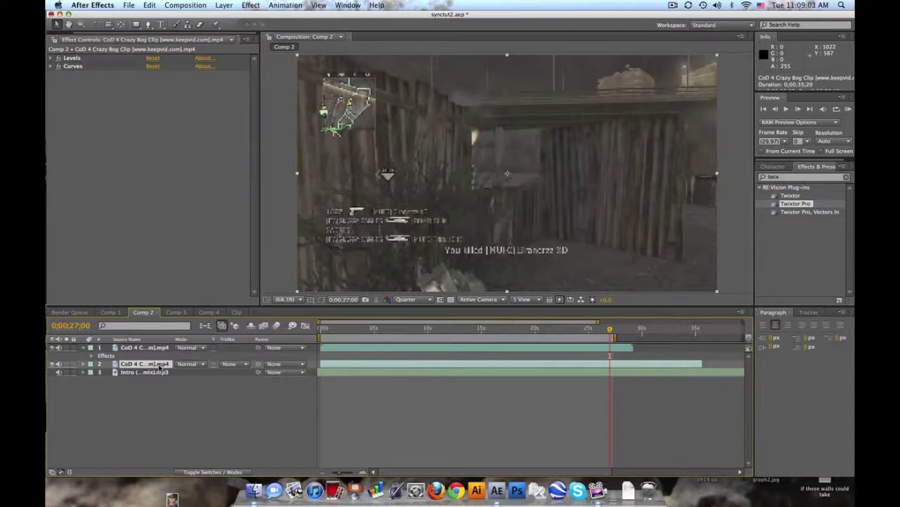
{"action": "key", "text": "u"}
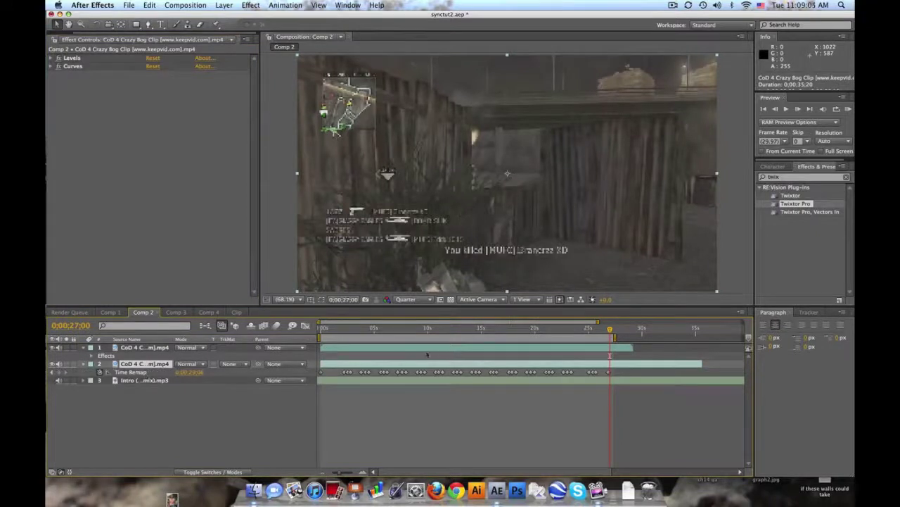
{"action": "left_click", "coordinate": [75, 327], "text": "super"}
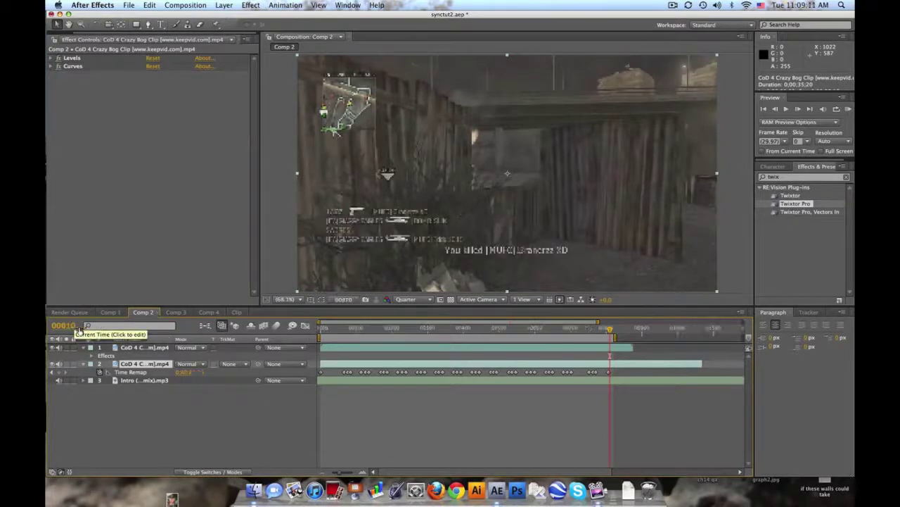
{"action": "left_click", "coordinate": [72, 328], "text": "super"}
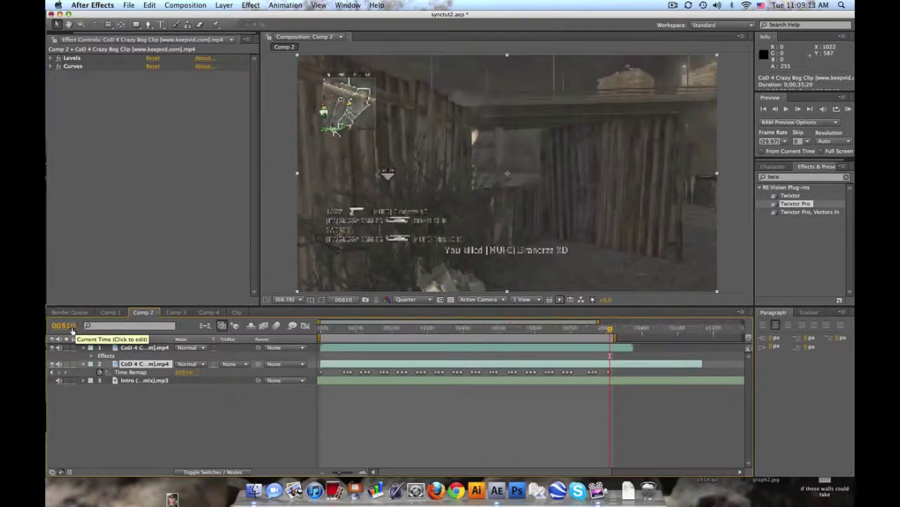
{"action": "left_click_drag", "start_coordinate": [344, 328], "coordinate": [391, 329]}
{"action": "left_click", "coordinate": [147, 348]}
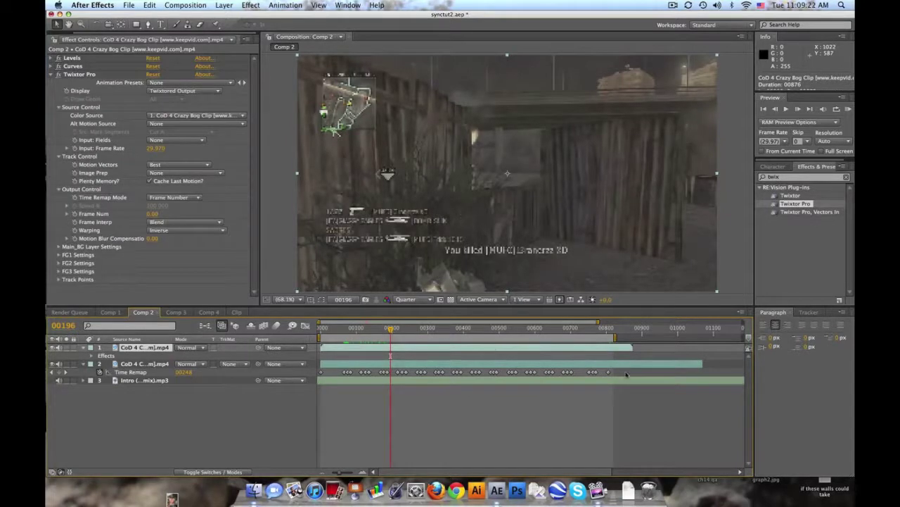
{"action": "left_click_drag", "start_coordinate": [626, 374], "coordinate": [283, 364]}
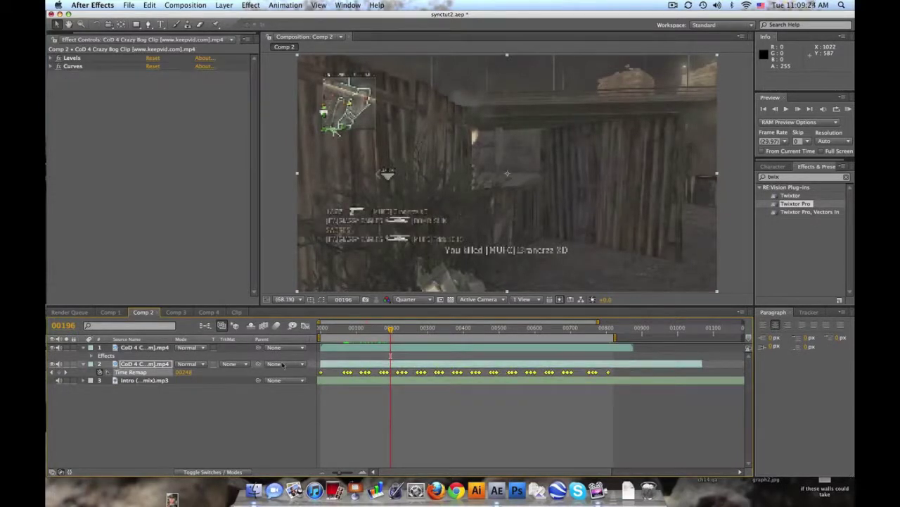
{"action": "key", "text": "ctrl+c"}
{"action": "key", "text": "Home"}
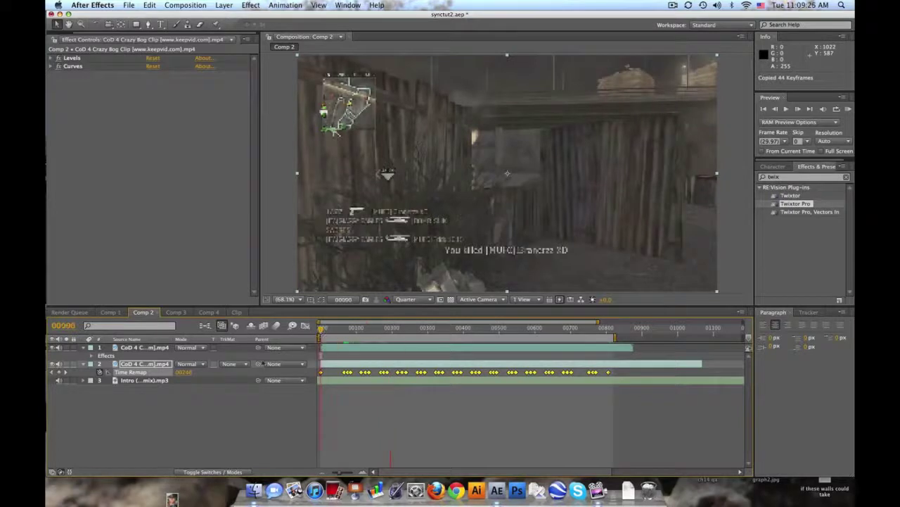
{"action": "left_click", "coordinate": [164, 348]}
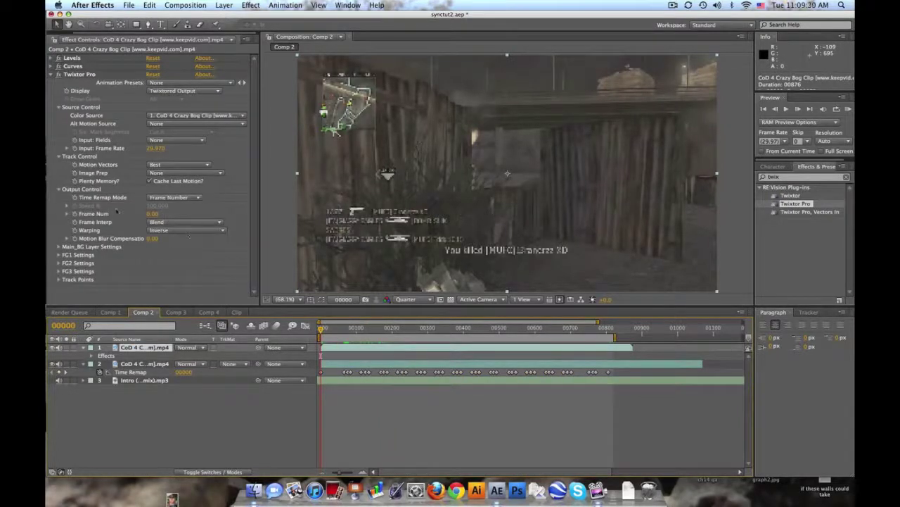
Paste the 44 keyframes onto layer 1's Twixtor Frame Num, preview playback, then remove them
{"action": "left_click", "coordinate": [74, 213]}
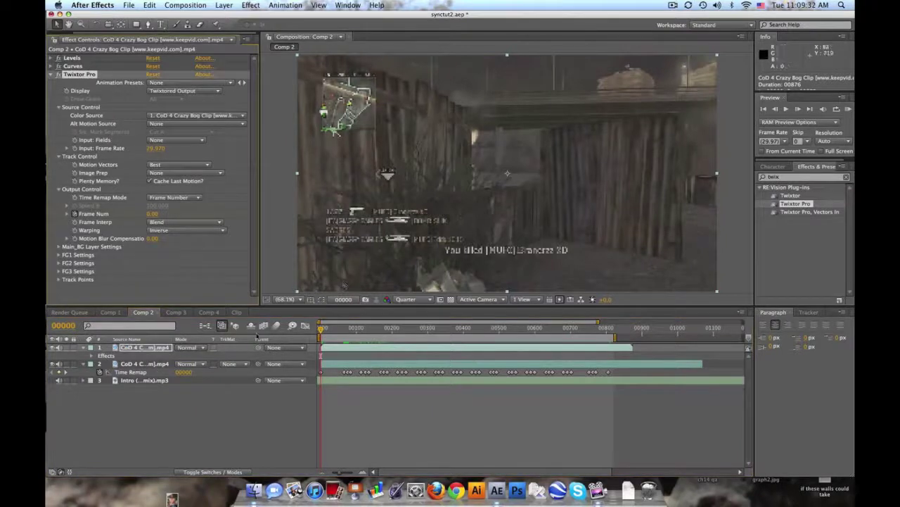
{"action": "key", "text": "u"}
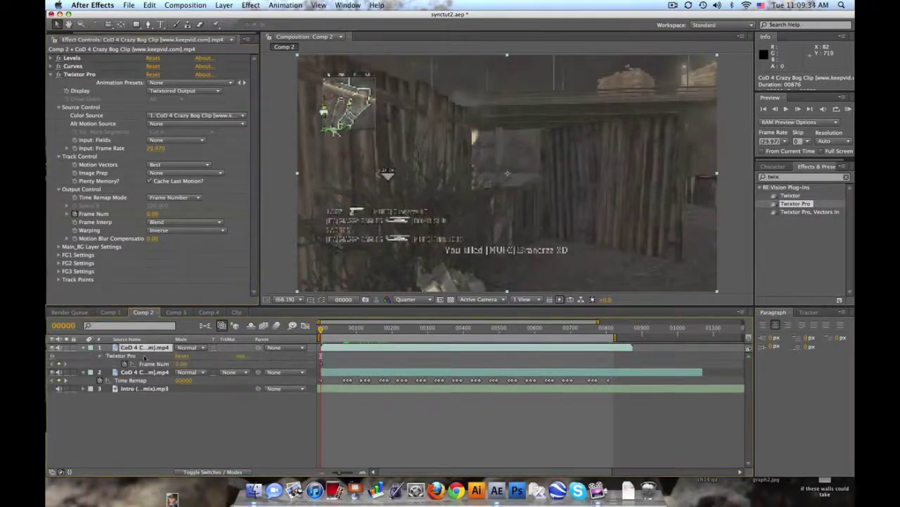
{"action": "left_click", "coordinate": [146, 363]}
{"action": "key", "text": "super+v"}
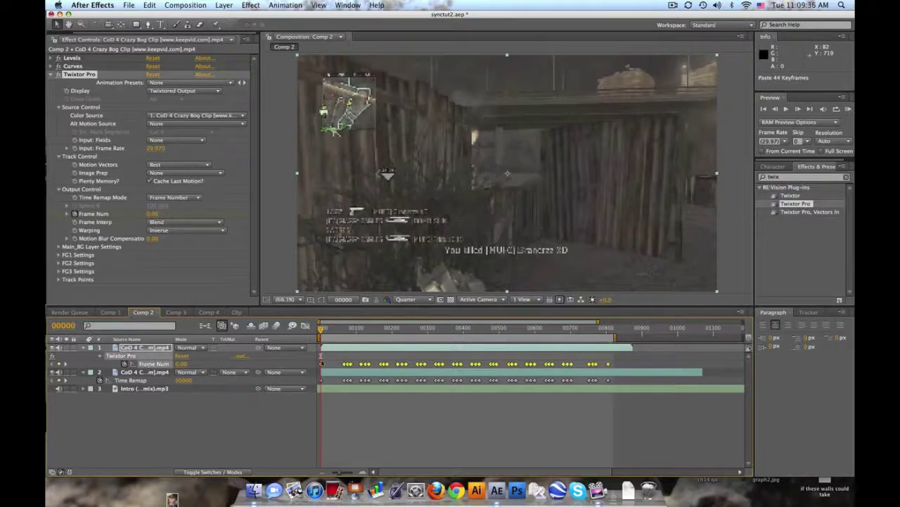
{"action": "key", "text": "space"}
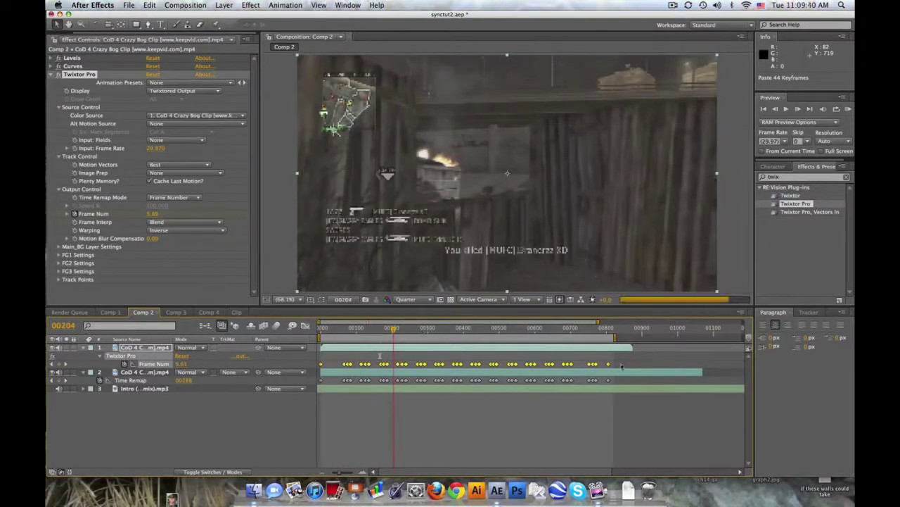
{"action": "key", "text": "space"}
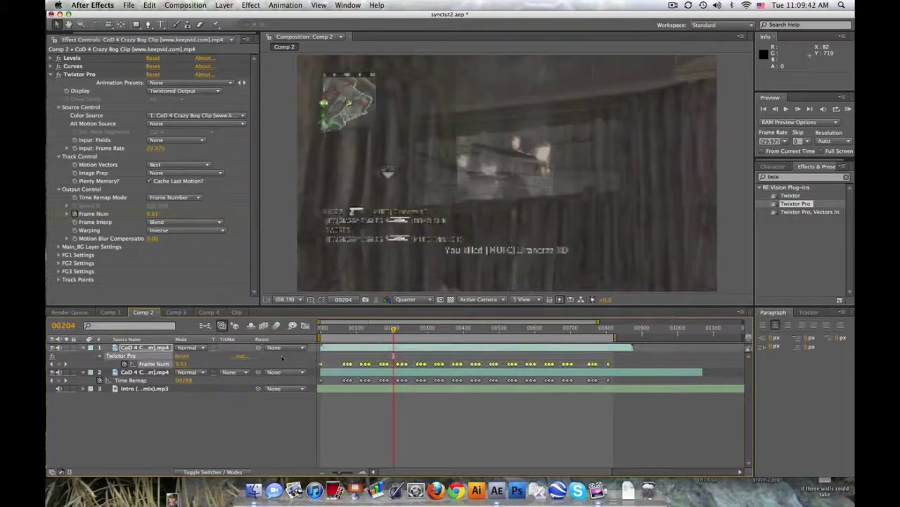
{"action": "key", "text": "Delete"}
Return to frame 0 and keyframe Twixtor Pro Frame Num at 0 there
{"action": "left_click_drag", "start_coordinate": [344, 333], "coordinate": [320, 329]}
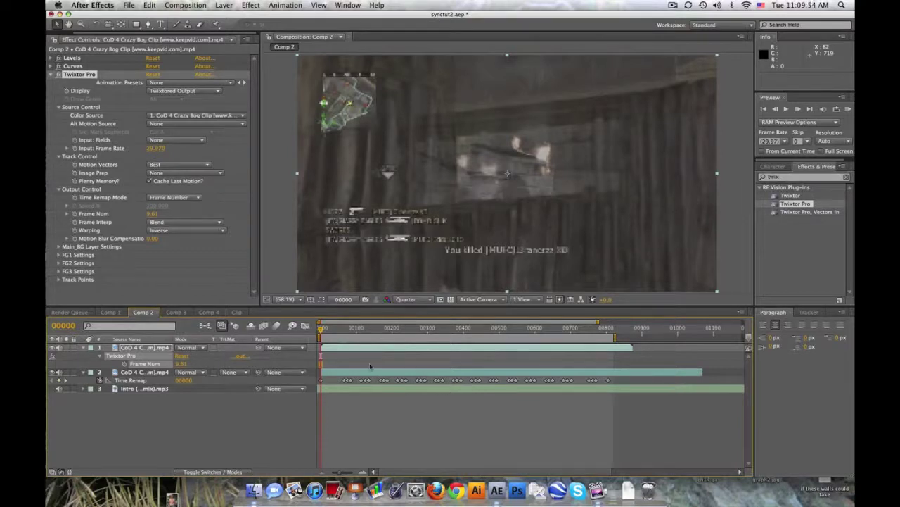
{"action": "left_click", "coordinate": [189, 363]}
{"action": "type", "text": "0"}
{"action": "key", "text": "Return"}
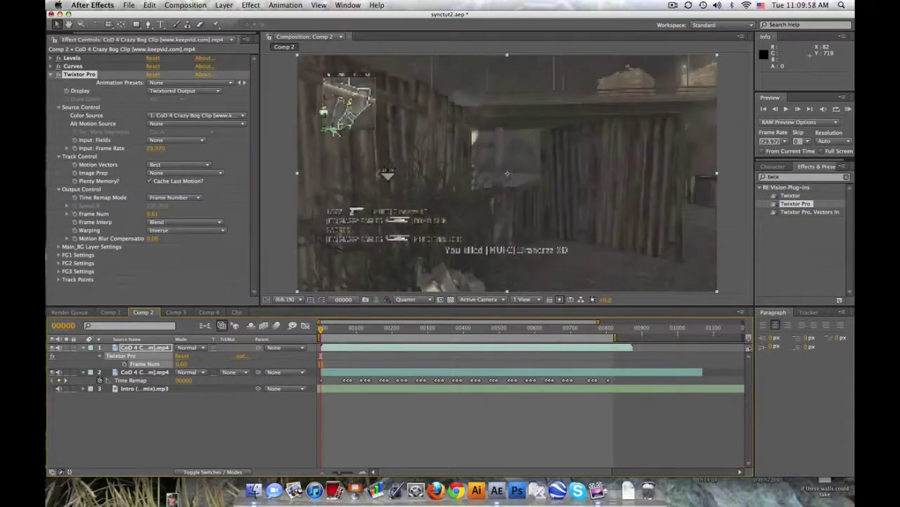
{"action": "left_click", "coordinate": [124, 364]}
Key Frame Num 0 and 75 at the next two Time Remap keyframes
{"action": "left_click", "coordinate": [65, 380]}
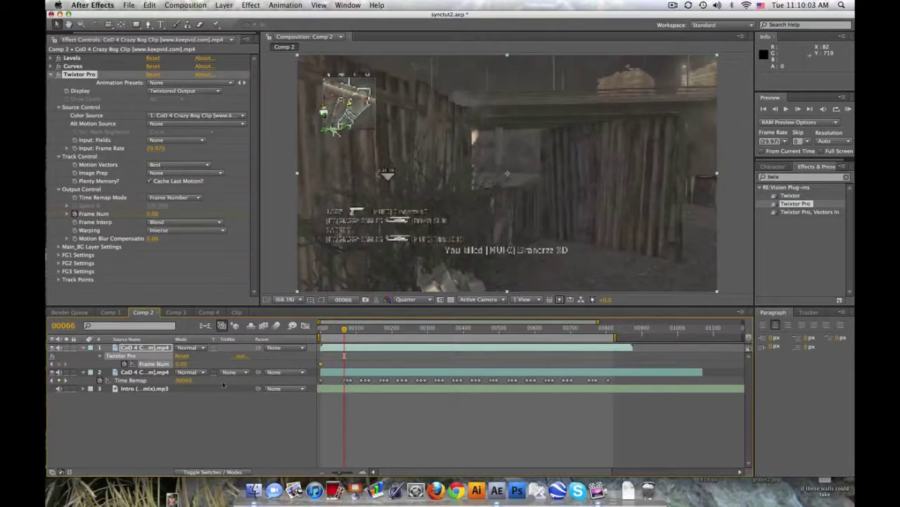
{"action": "left_click", "coordinate": [181, 363]}
{"action": "type", "text": "0"}
{"action": "key", "text": "Return"}
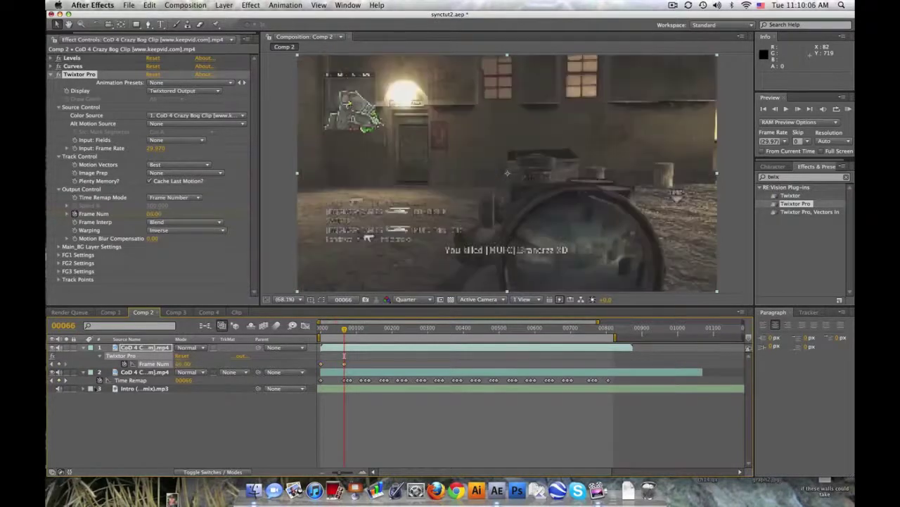
{"action": "left_click", "coordinate": [65, 380]}
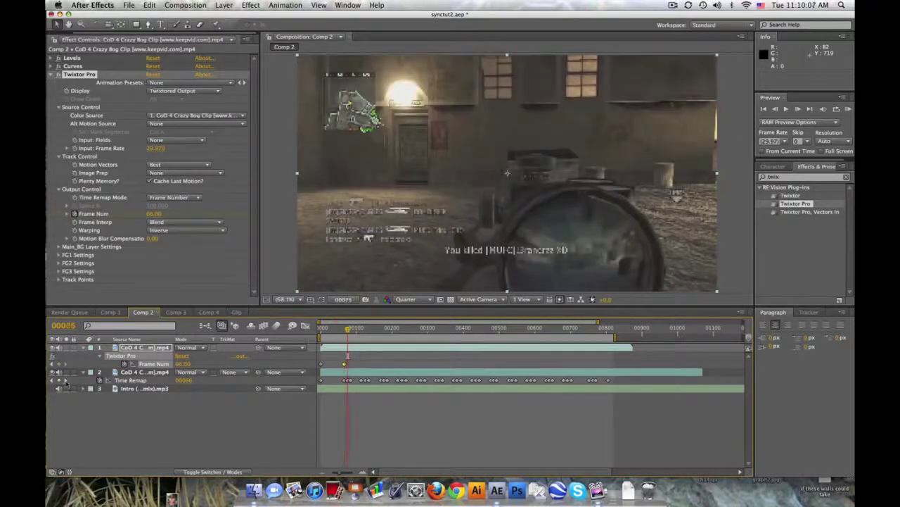
{"action": "left_click", "coordinate": [181, 363]}
{"action": "type", "text": "75"}
{"action": "key", "text": "Return"}
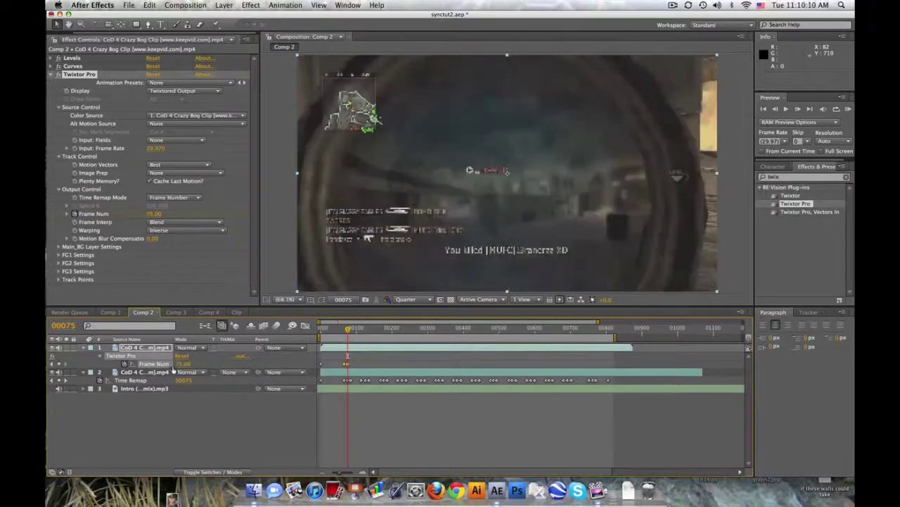
Key Frame Num 83 and 109 at the following Time Remap keyframes
{"action": "key", "text": "shift+Page_Down"}
{"action": "left_click", "coordinate": [182, 363]}
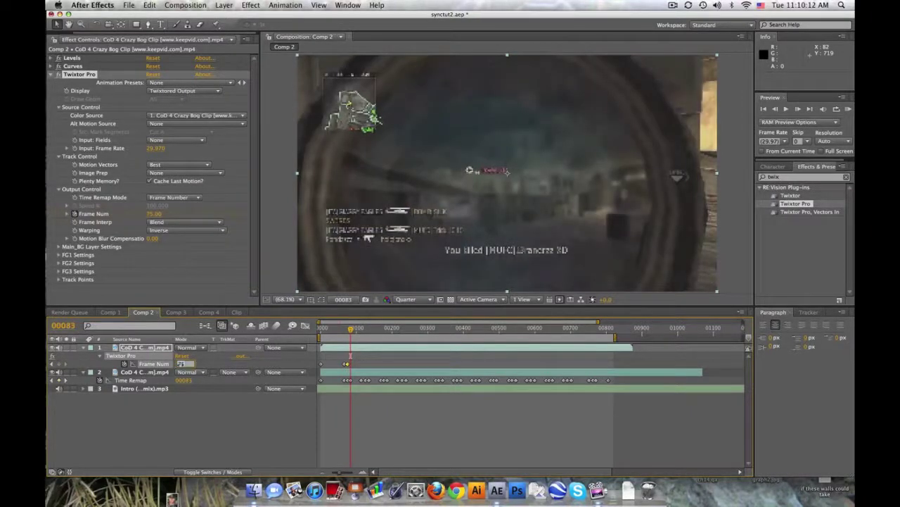
{"action": "type", "text": "83"}
{"action": "key", "text": "Return"}
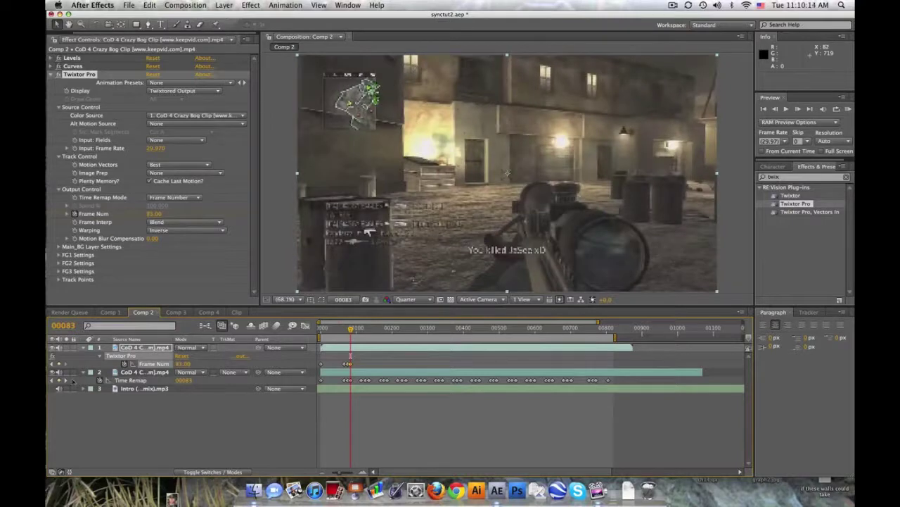
{"action": "left_click", "coordinate": [65, 380]}
{"action": "left_click", "coordinate": [185, 363]}
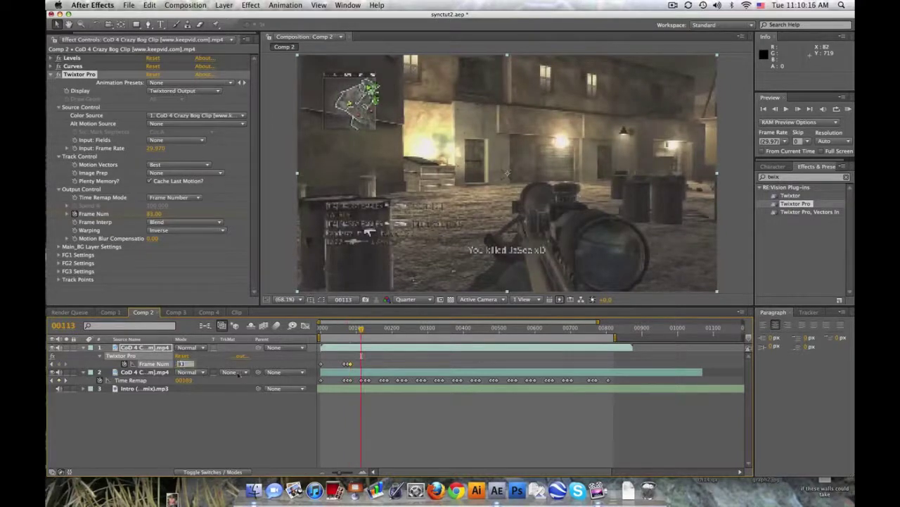
{"action": "type", "text": "109"}
{"action": "key", "text": "Return"}
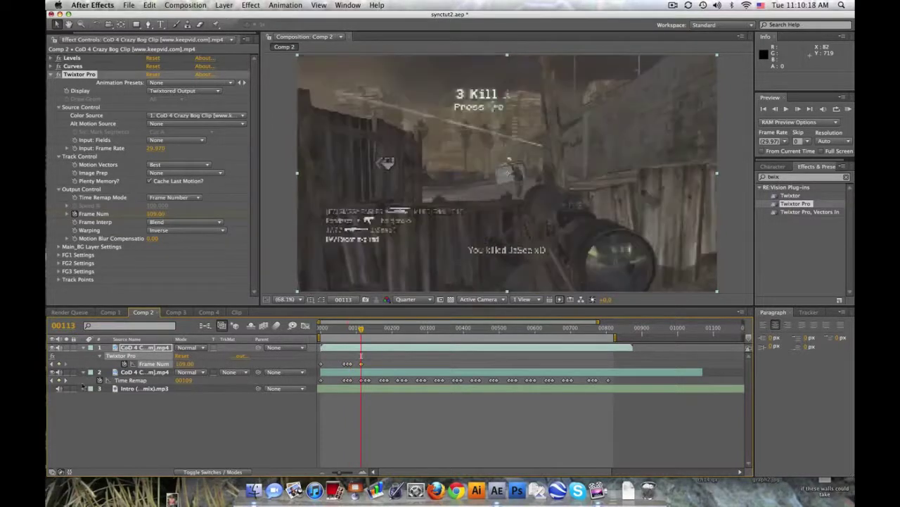
Key Frame Num 121 and 131 at the next two Time Remap keyframes
{"action": "left_click", "coordinate": [65, 380]}
{"action": "left_click", "coordinate": [184, 363]}
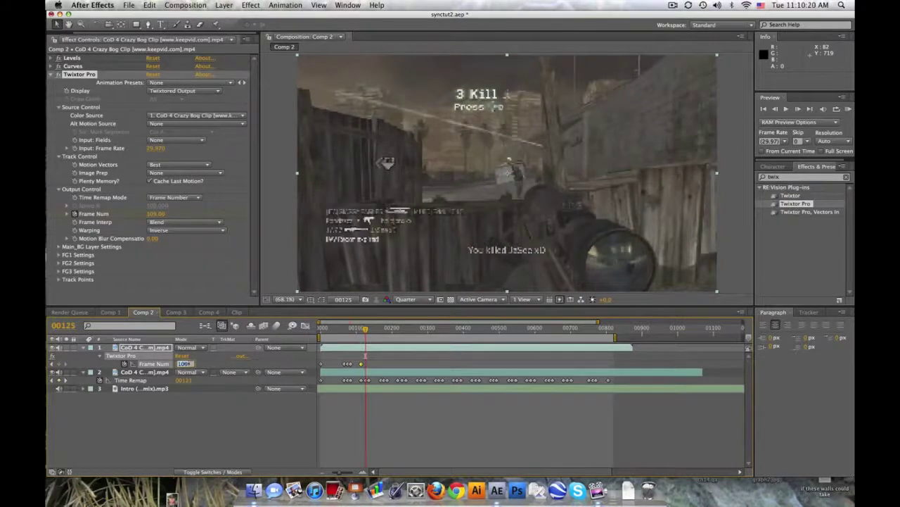
{"action": "type", "text": "121"}
{"action": "key", "text": "Return"}
{"action": "key", "text": "shift+Page_Down"}
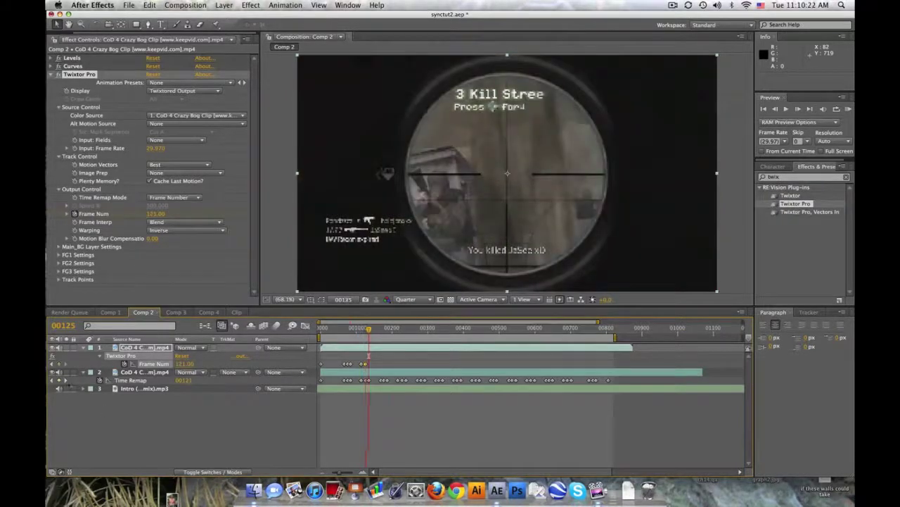
{"action": "left_click", "coordinate": [184, 363]}
{"action": "type", "text": "131"}
{"action": "key", "text": "Return"}
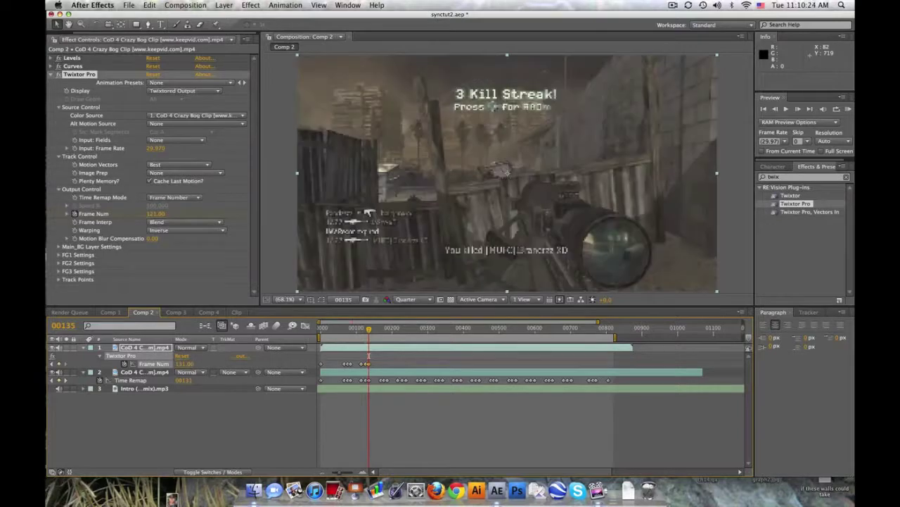
Key Frame Num 1 and 180 at the next two Time Remap keyframes
{"action": "key", "text": "shift+Page_Down"}
{"action": "key", "text": "shift+Page_Down"}
{"action": "key", "text": "shift+Page_Down"}
{"action": "left_click", "coordinate": [184, 363]}
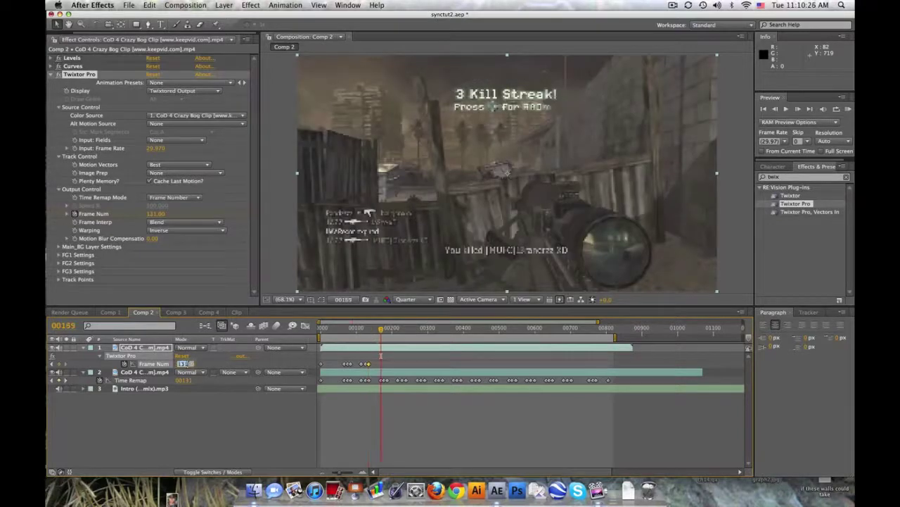
{"action": "type", "text": "1"}
{"action": "key", "text": "Return"}
{"action": "left_click", "coordinate": [66, 380]}
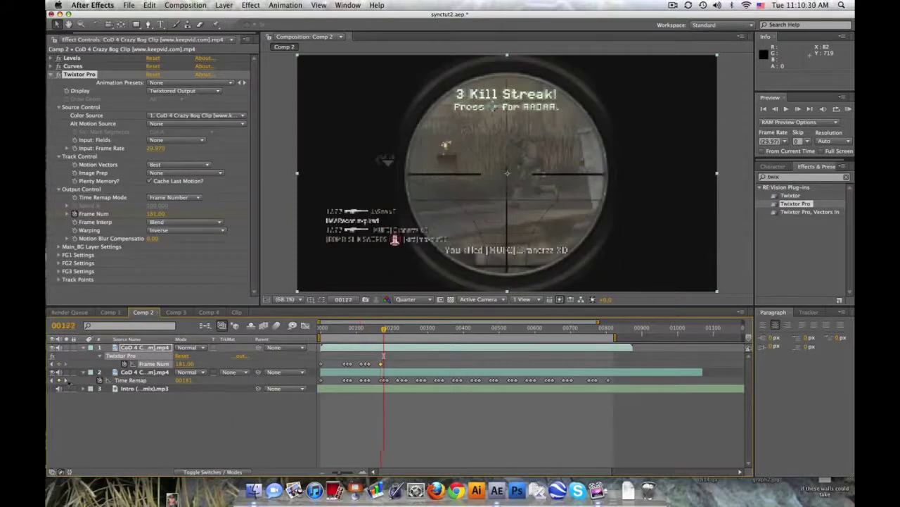
{"action": "left_click", "coordinate": [182, 363]}
{"action": "type", "text": "180"}
{"action": "key", "text": "Return"}
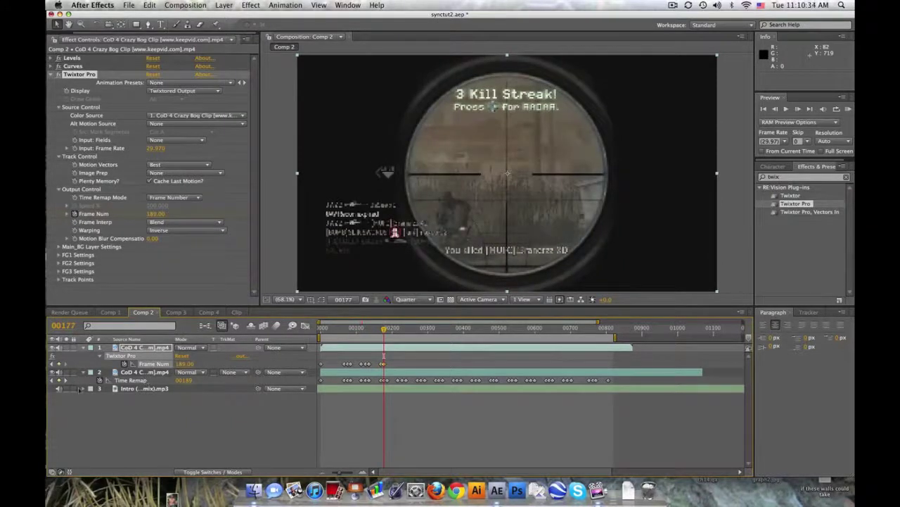
Key Frame Num 18 and 348 at the next two Time Remap keyframes
{"action": "left_click", "coordinate": [65, 380]}
{"action": "left_click", "coordinate": [183, 363]}
{"action": "type", "text": "186"}
{"action": "key", "text": "Return"}
{"action": "key", "text": "k"}
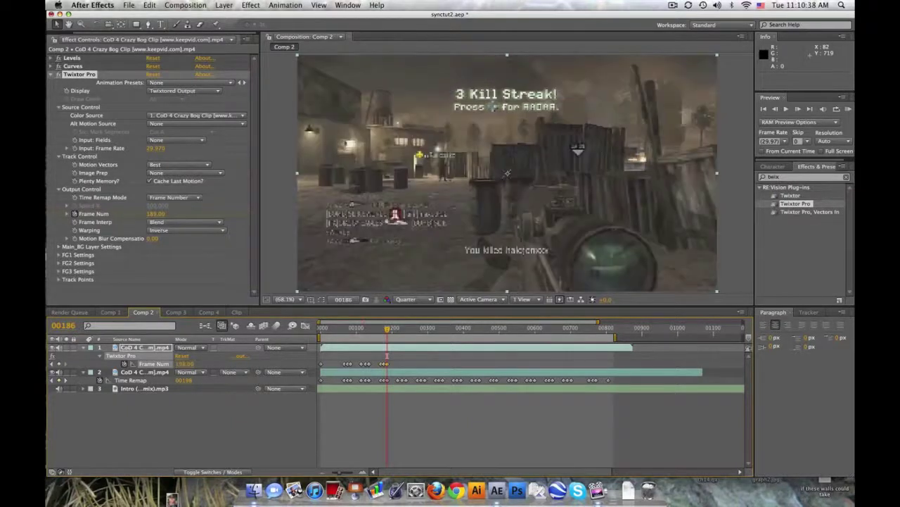
{"action": "left_click", "coordinate": [184, 363]}
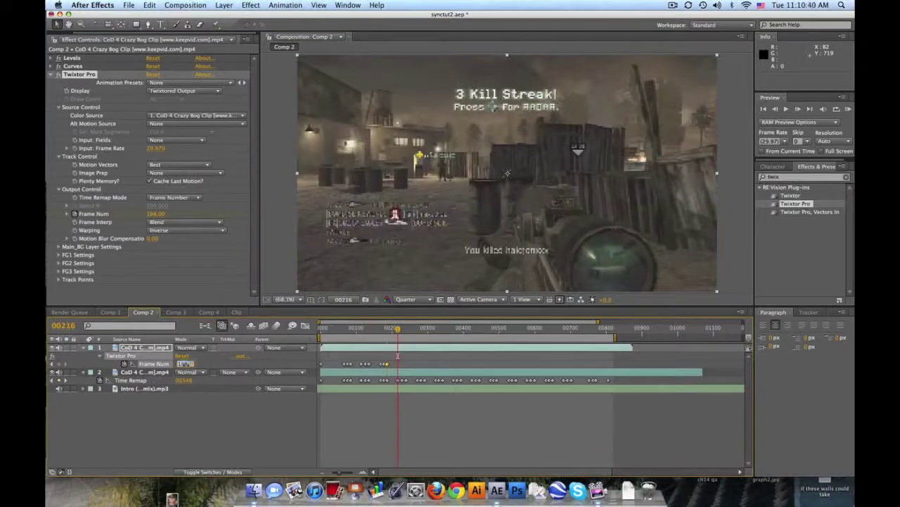
{"action": "type", "text": "2"}
{"action": "key", "text": "Return"}
Key Frame Num 360 and 371 at the last keyframes, ending at frame 271
{"action": "key", "text": "Page_Down"}
{"action": "key", "text": "Page_Down"}
{"action": "key", "text": "Page_Down"}
{"action": "key", "text": "Page_Down"}
{"action": "key", "text": "Page_Down"}
{"action": "key", "text": "Page_Down"}
{"action": "key", "text": "Page_Down"}
{"action": "key", "text": "Page_Down"}
{"action": "key", "text": "Page_Down"}
{"action": "key", "text": "Page_Down"}
{"action": "key", "text": "Page_Down"}
{"action": "key", "text": "Page_Down"}
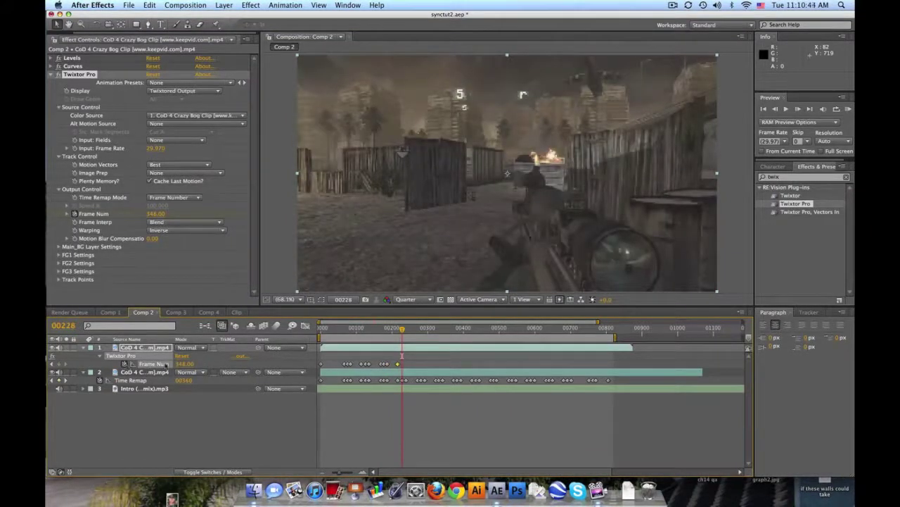
{"action": "left_click", "coordinate": [184, 363]}
{"action": "type", "text": "360"}
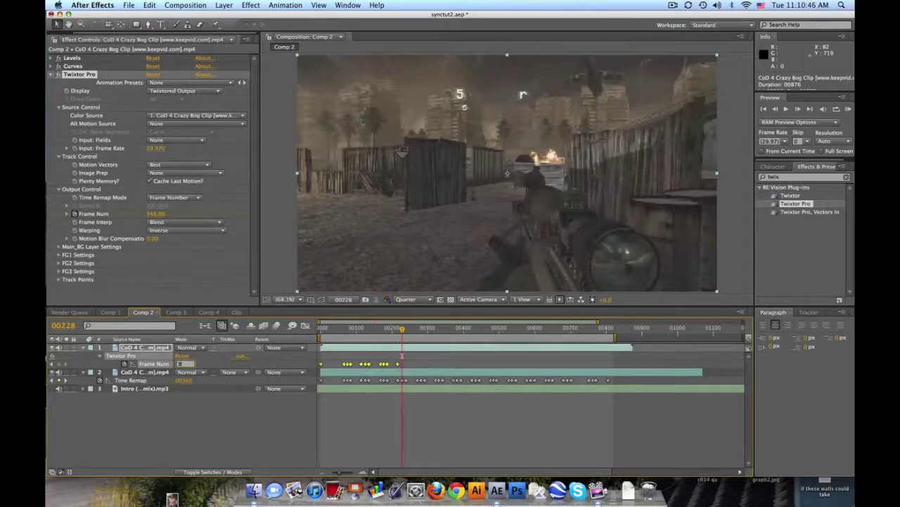
{"action": "key", "text": "Return"}
{"action": "left_click", "coordinate": [66, 380]}
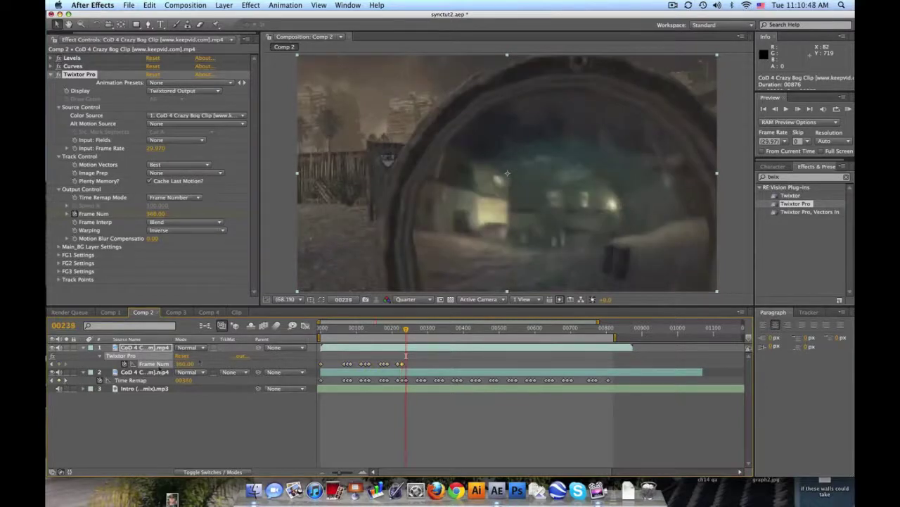
{"action": "left_click", "coordinate": [184, 363]}
{"action": "type", "text": "371"}
{"action": "key", "text": "Return"}
{"action": "left_click", "coordinate": [67, 380]}
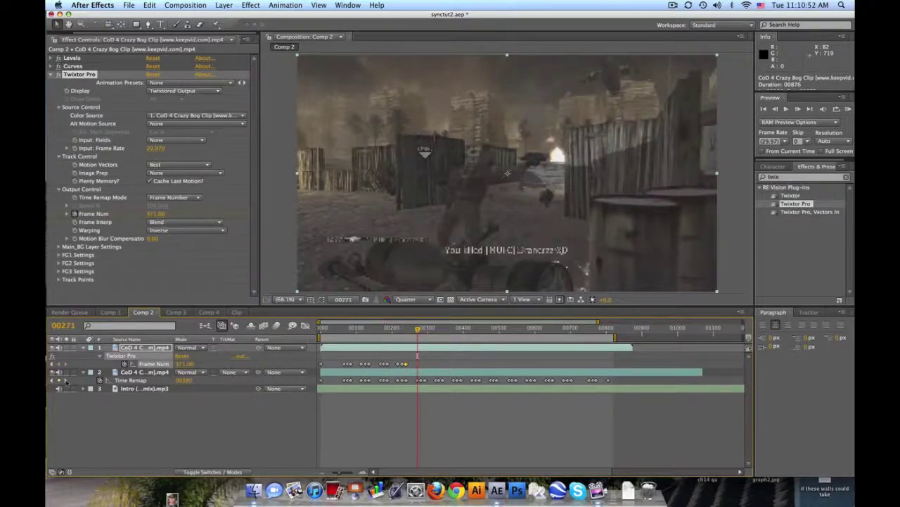
{"action": "left_click", "coordinate": [132, 376]}
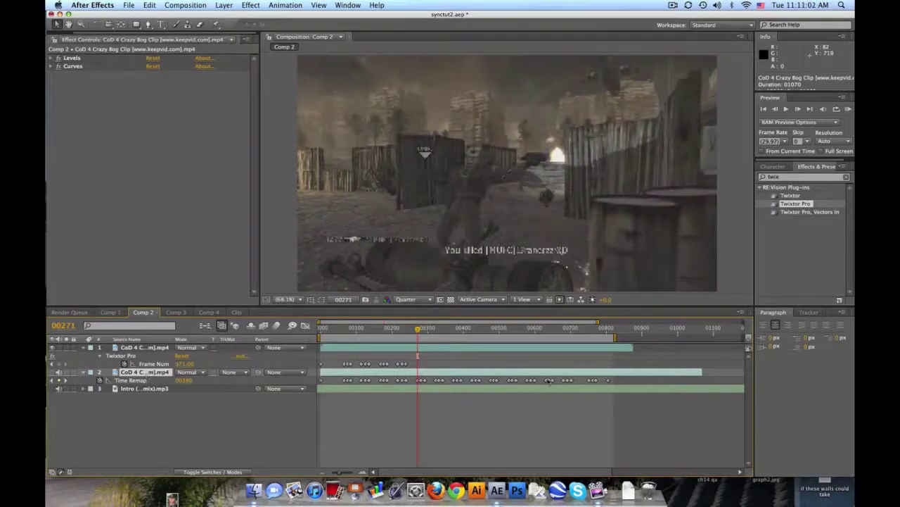
Show layer 2's audio waveform with LL, then RAM-preview Comp 2 from the top layer
{"action": "key", "text": "l"}
{"action": "key", "text": "l"}
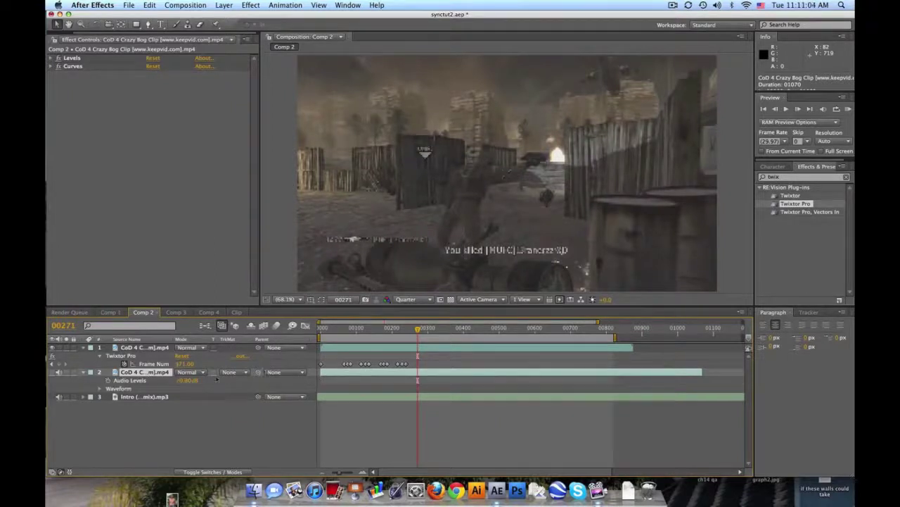
{"action": "key", "text": "l"}
{"action": "key", "text": "l"}
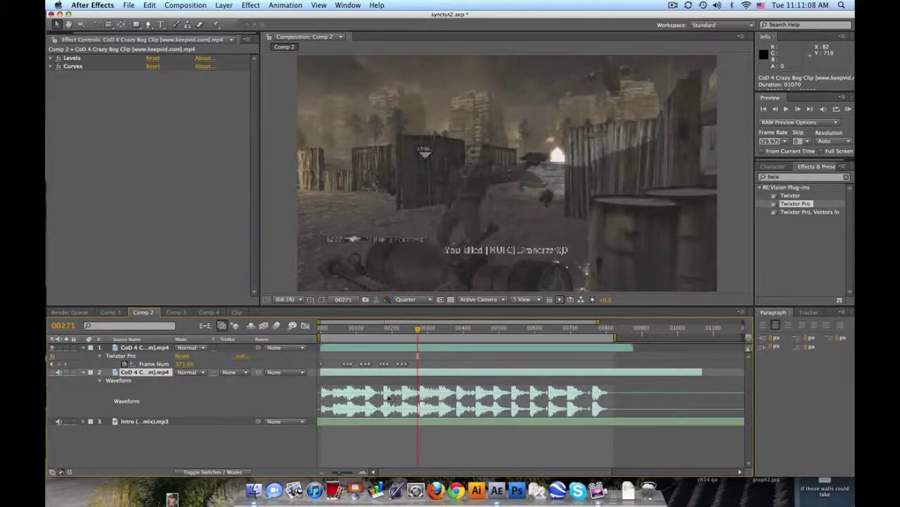
{"action": "left_click", "coordinate": [145, 347]}
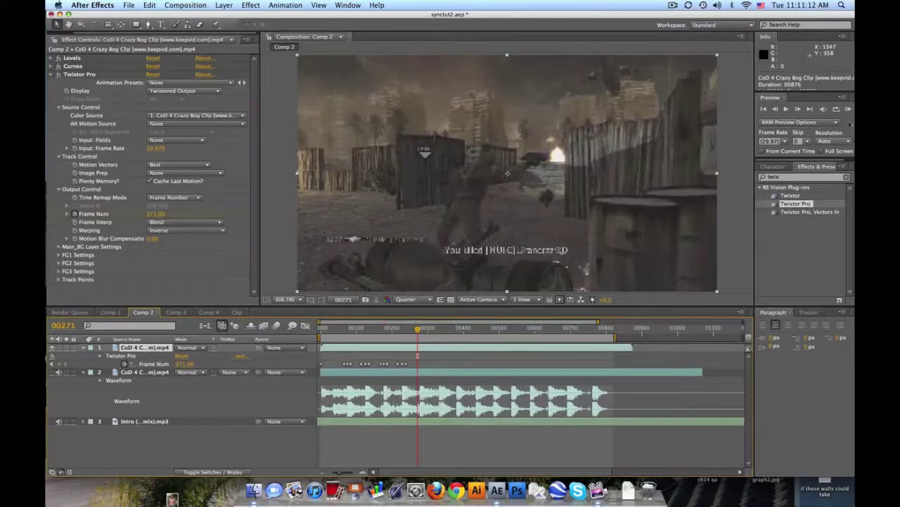
{"action": "left_click", "coordinate": [848, 109]}
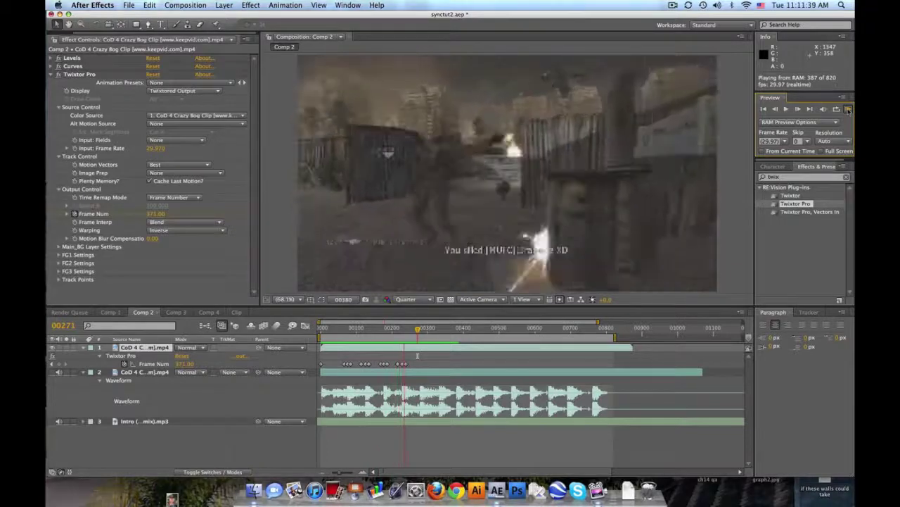
{"action": "left_click", "coordinate": [848, 109]}
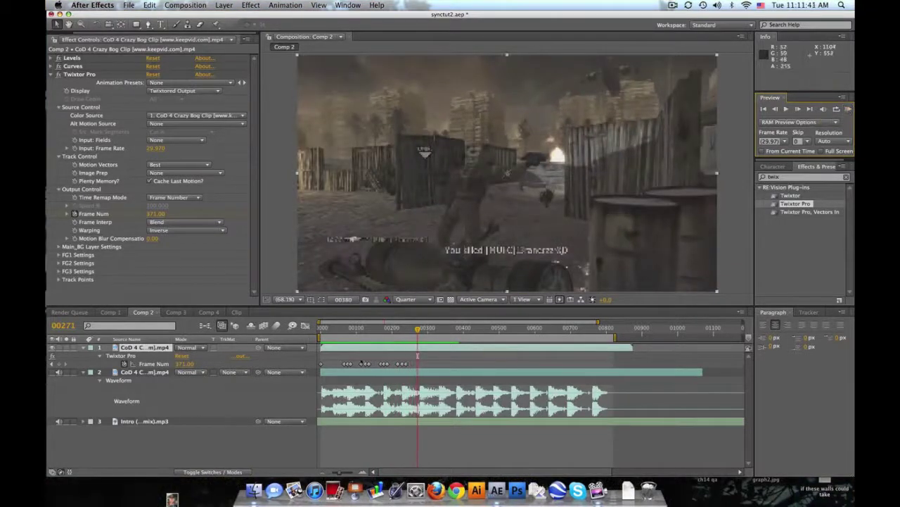
{"action": "left_click", "coordinate": [396, 328]}
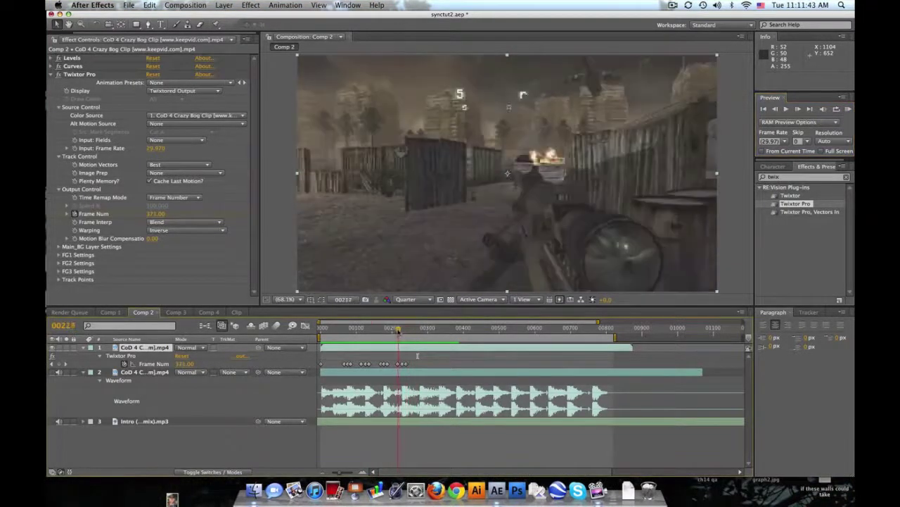
{"action": "left_click_drag", "start_coordinate": [396, 329], "coordinate": [403, 355]}
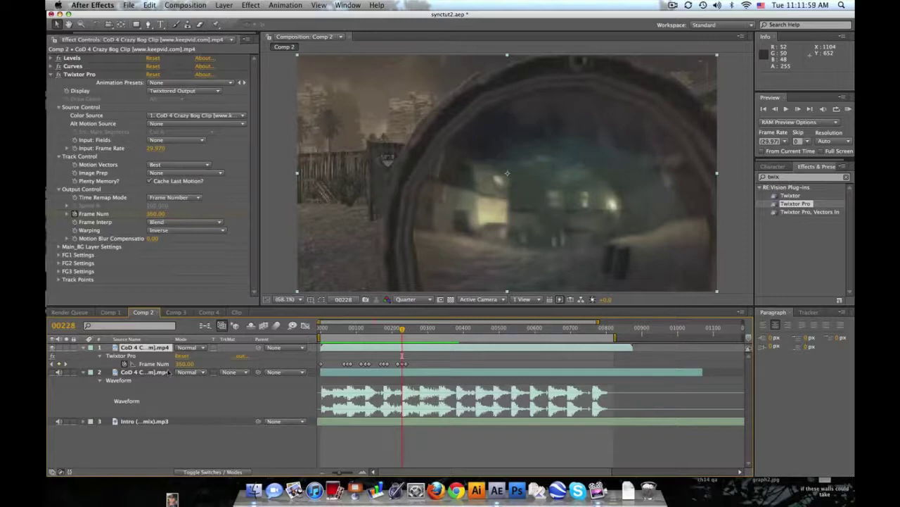
{"action": "left_click", "coordinate": [168, 373]}
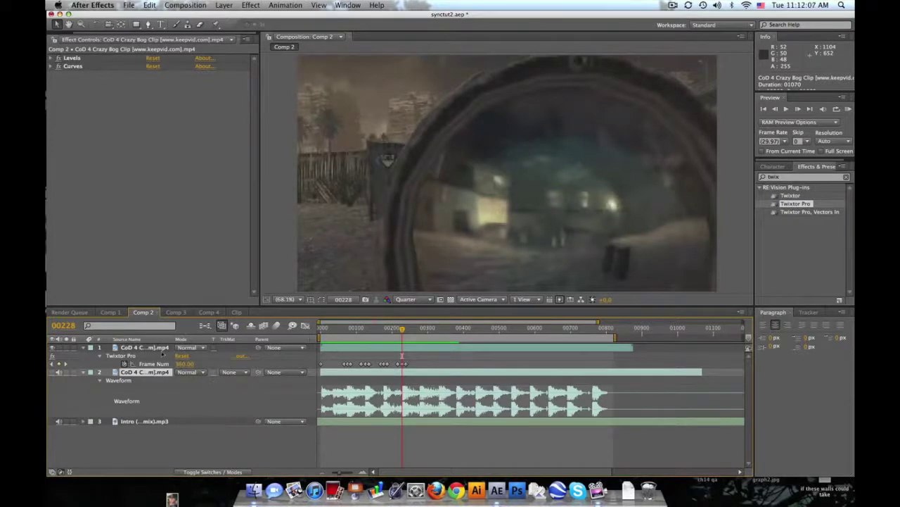
{"action": "left_click", "coordinate": [162, 349]}
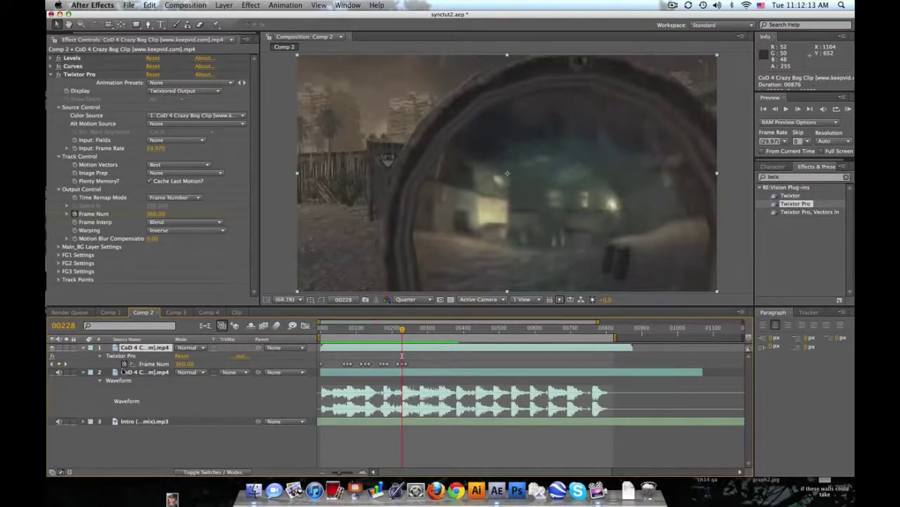
{"action": "left_click", "coordinate": [238, 312]}
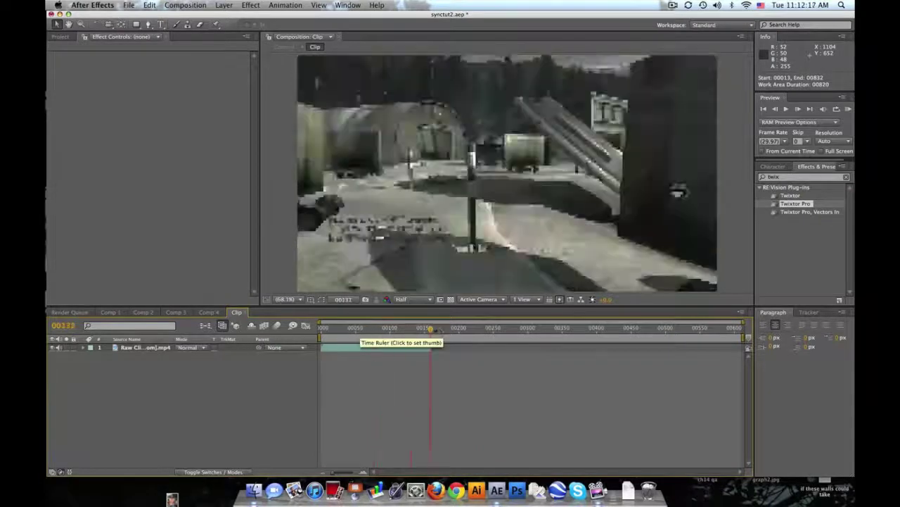
Play back Comp 4 and set its composition frame rate to 59.94 fps
{"action": "left_click", "coordinate": [211, 312]}
{"action": "key", "text": "space"}
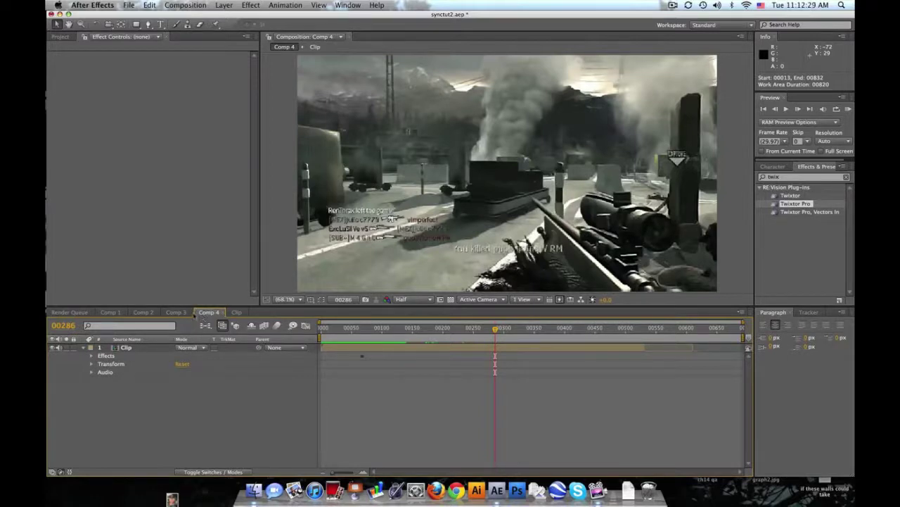
{"action": "left_click", "coordinate": [186, 4]}
{"action": "left_click", "coordinate": [204, 31]}
{"action": "left_click", "coordinate": [378, 286]}
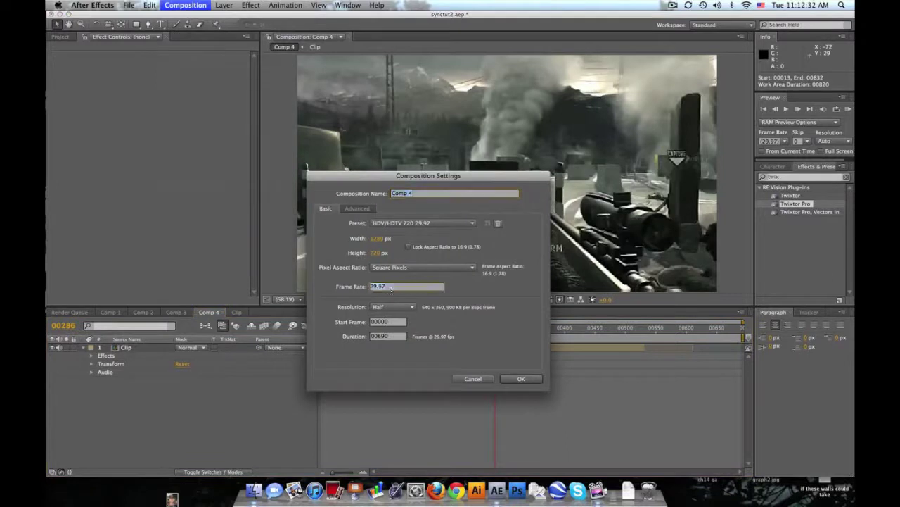
{"action": "type", "text": "35"}
{"action": "type", "text": ".97"}
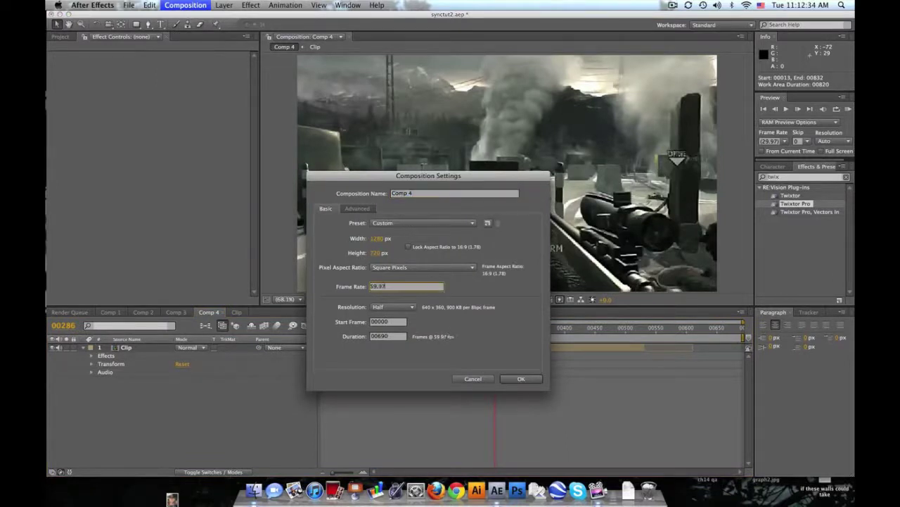
{"action": "key", "text": "Return"}
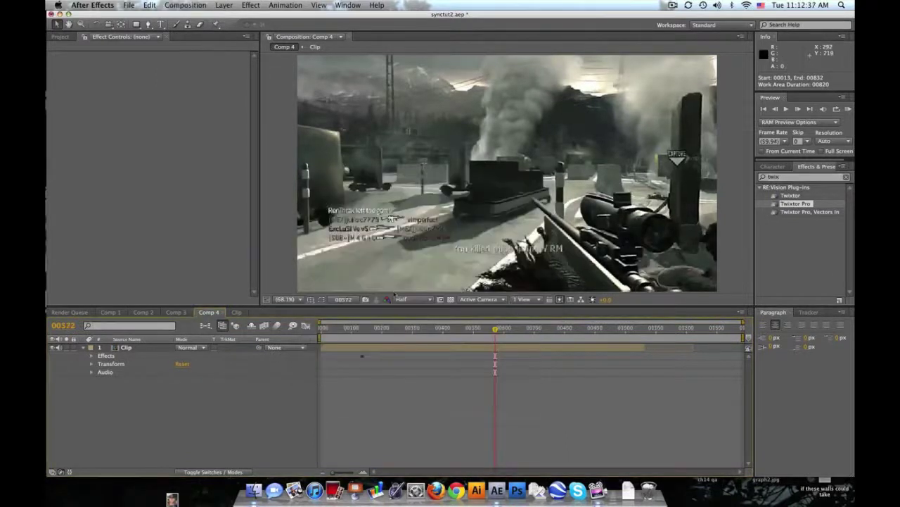
Set the Clip layer's Twixtor Pro Input Frame Rate to 59.94 and scrub to frame 00532
{"action": "left_click", "coordinate": [124, 346]}
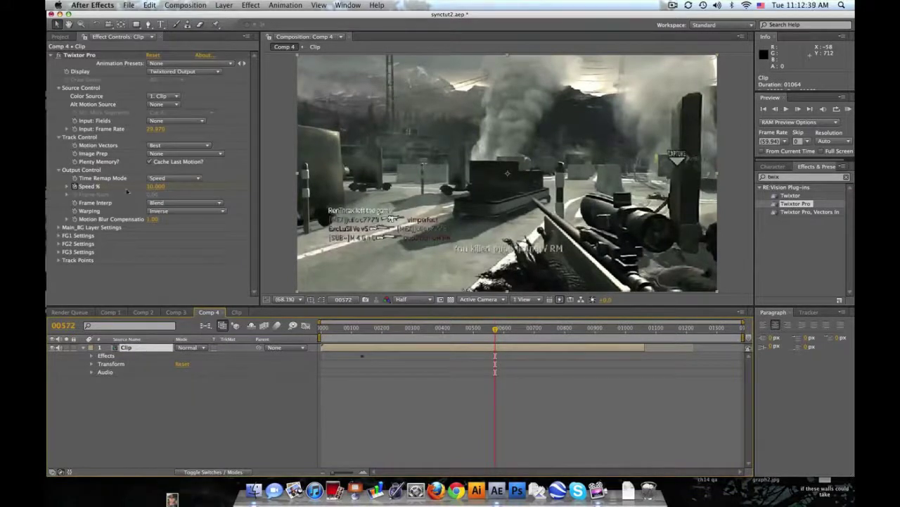
{"action": "left_click", "coordinate": [156, 129]}
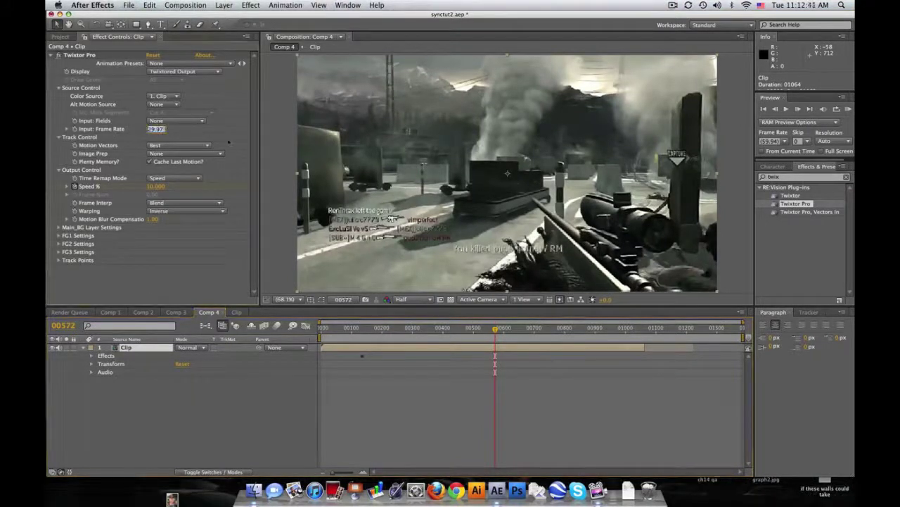
{"action": "type", "text": "59.94"}
{"action": "key", "text": "Return"}
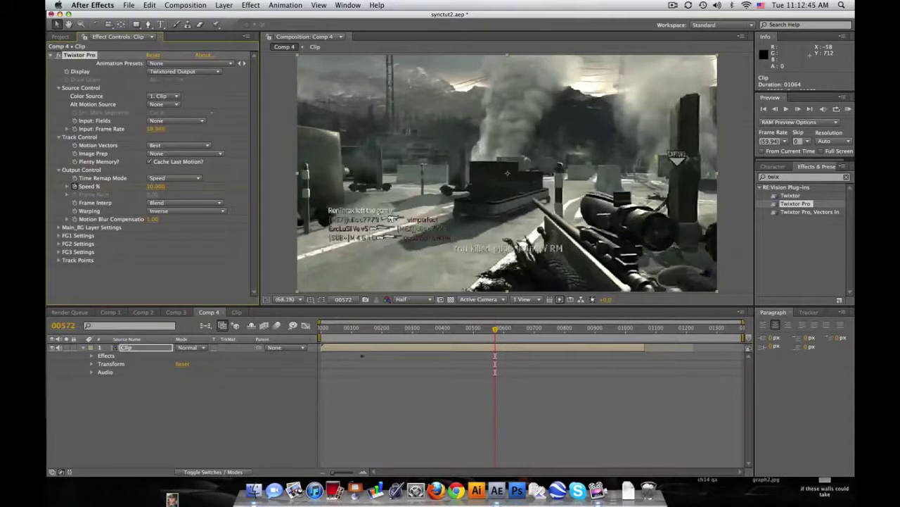
{"action": "left_click", "coordinate": [492, 329]}
{"action": "left_click_drag", "start_coordinate": [493, 331], "coordinate": [514, 330]}
Add Comp 4 to the Render Queue and set a custom 29.97 fps render frame rate
{"action": "left_click", "coordinate": [185, 5]}
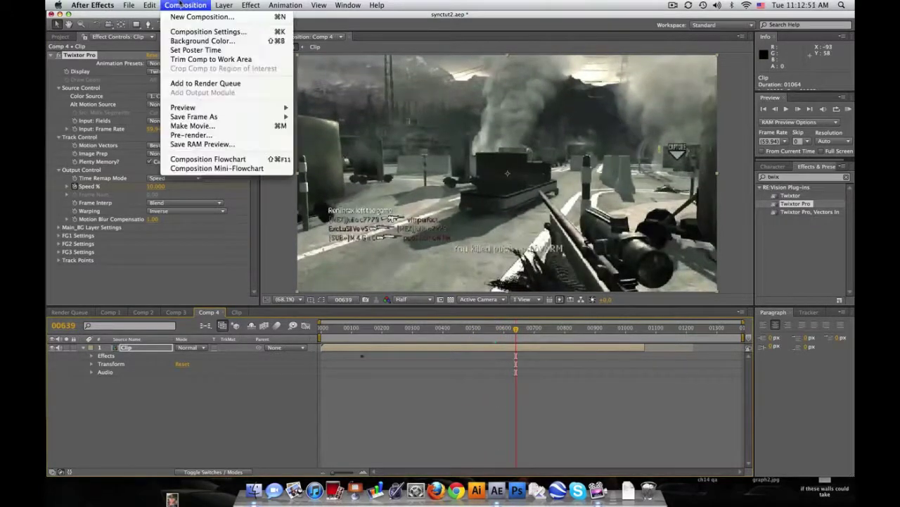
{"action": "left_click", "coordinate": [225, 83]}
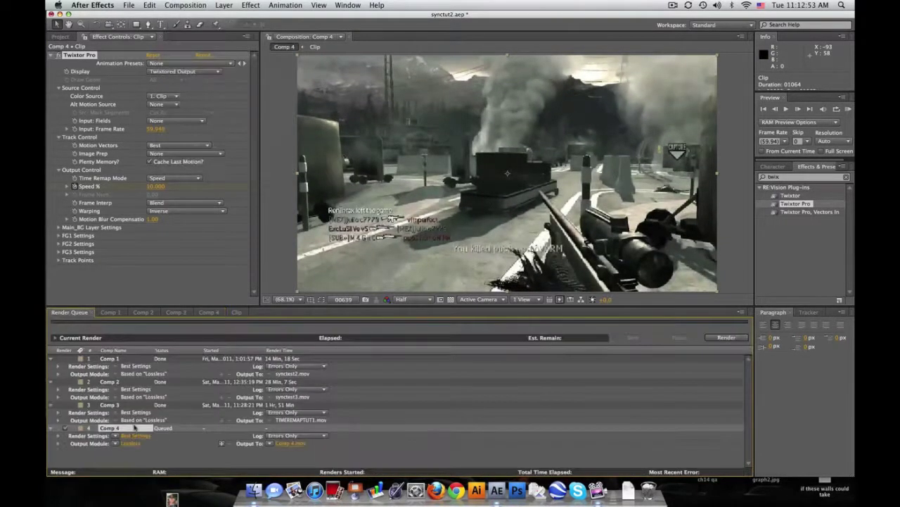
{"action": "left_click", "coordinate": [135, 437]}
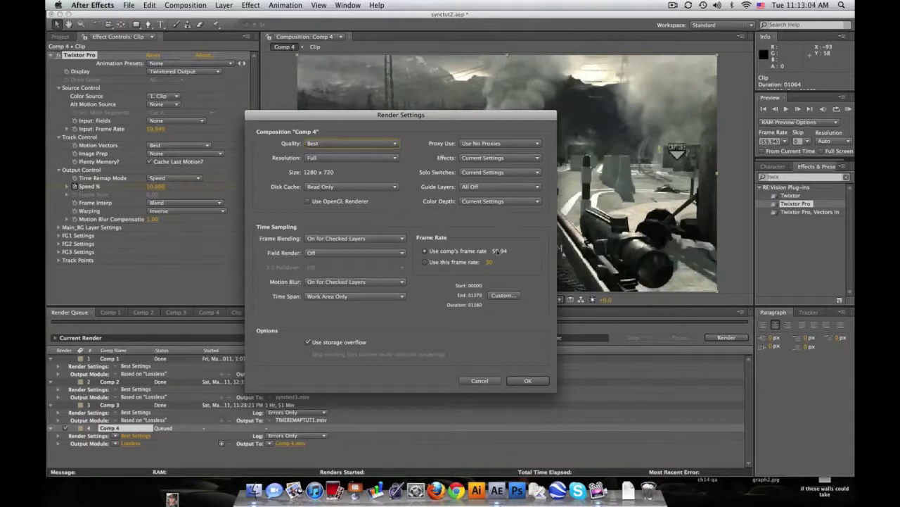
{"action": "left_click", "coordinate": [439, 263]}
{"action": "left_click", "coordinate": [491, 263]}
{"action": "type", "text": "29.9"}
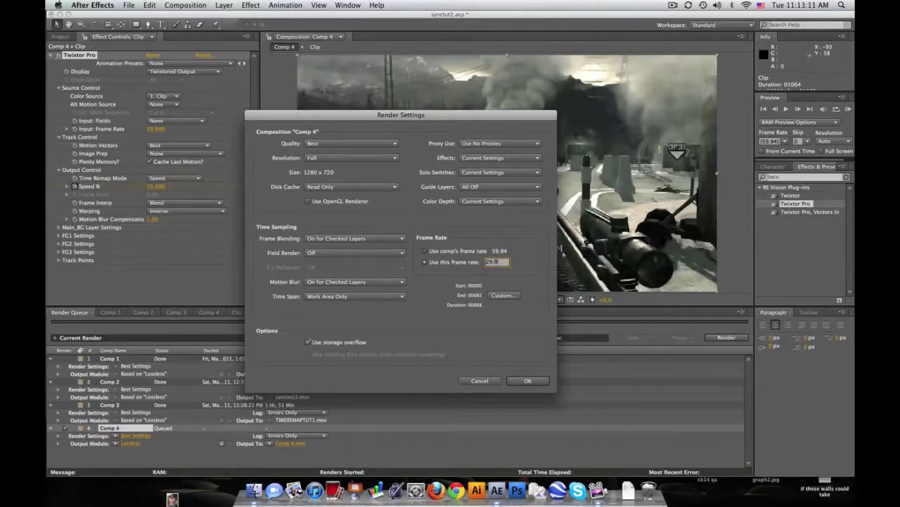
{"action": "type", "text": "7"}
{"action": "double_click", "coordinate": [493, 261]}
Close Render Settings and switch back to the Comp 4 timeline tab
{"action": "left_click", "coordinate": [483, 383]}
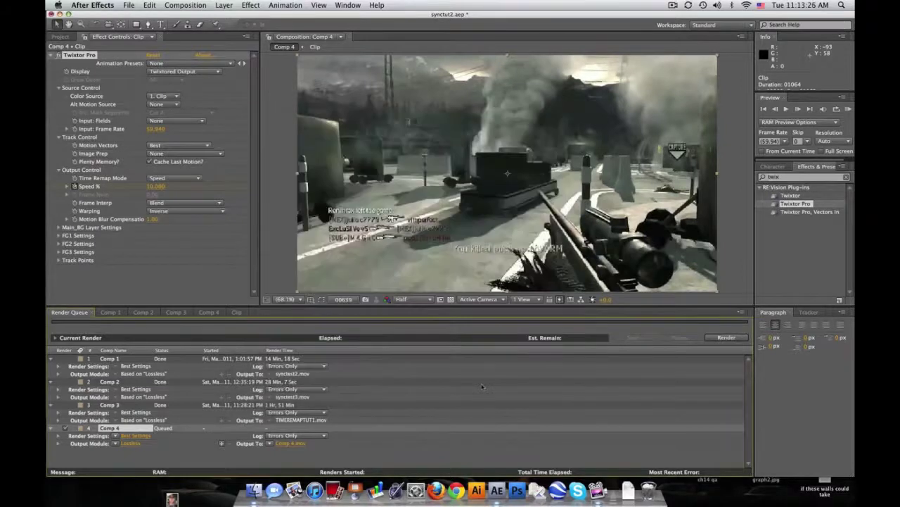
{"action": "left_click", "coordinate": [211, 312]}
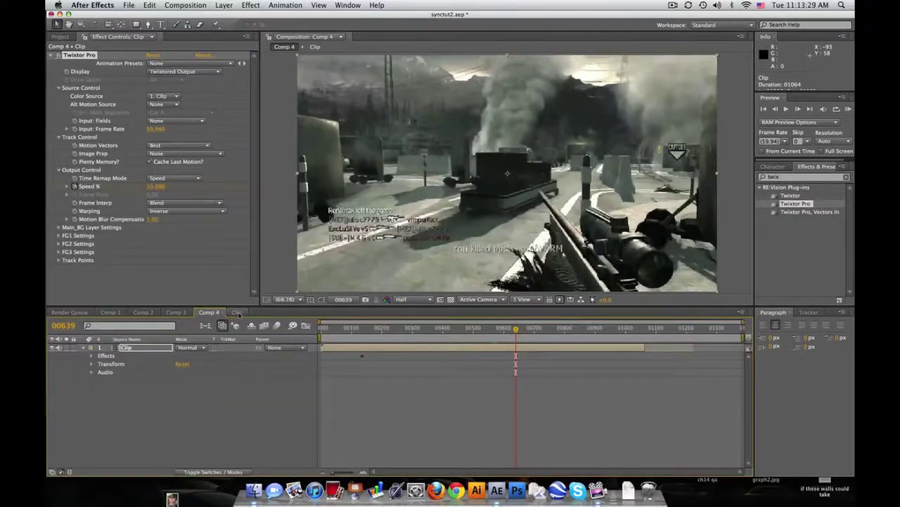